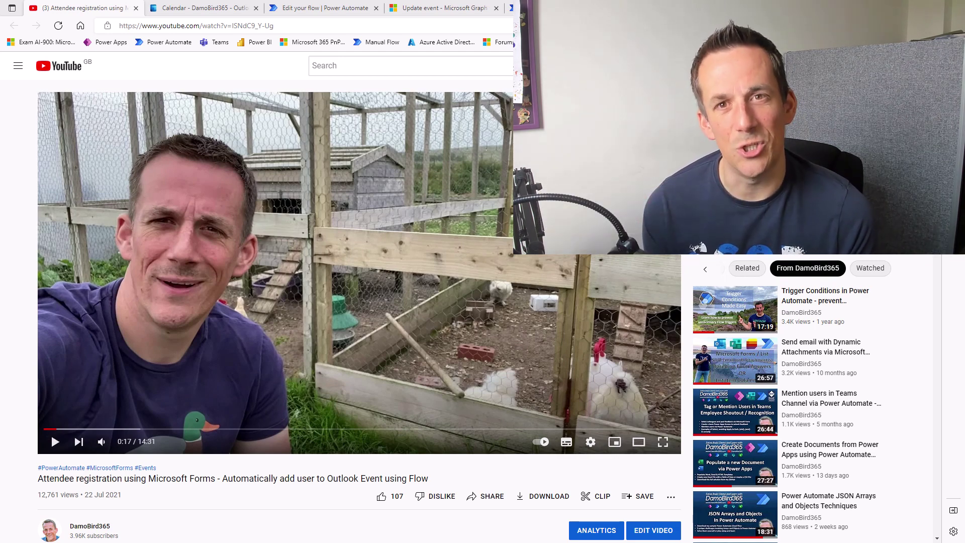
Switch to the Outlook calendar and open the New Event entry on 19 September to view its details and attendees.
{"action": "left_click", "coordinate": [189, 10]}
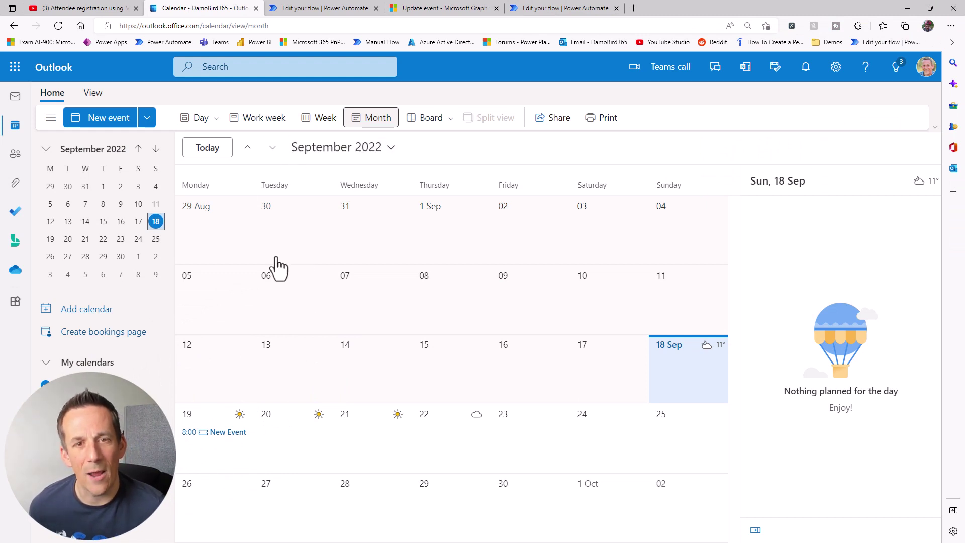
{"action": "left_click", "coordinate": [221, 434]}
{"action": "double_click", "coordinate": [222, 435]}
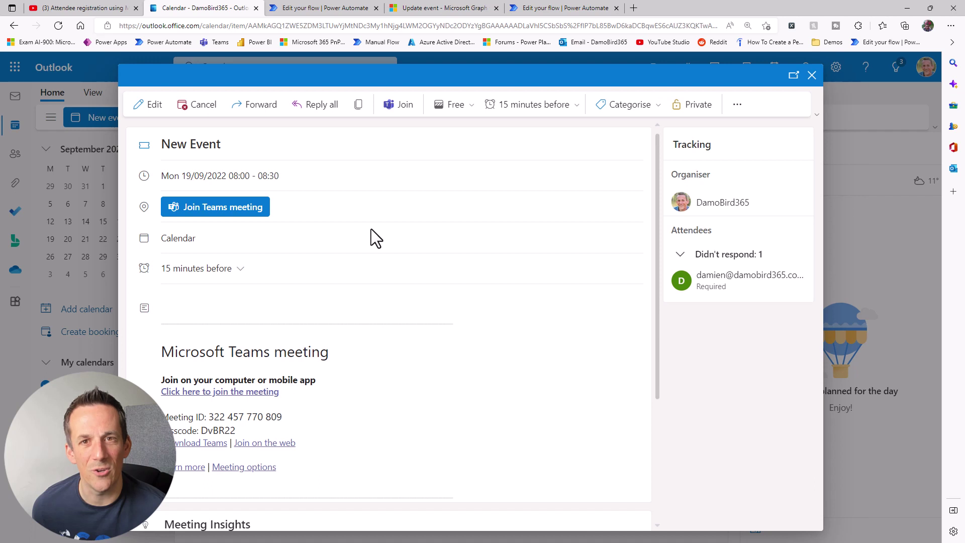
Switch to the "Update Event - email to all" flow in Power Automate and expand its trigger, Compose Event ID and Get event (V3) to review their settings.
{"action": "left_click", "coordinate": [315, 9]}
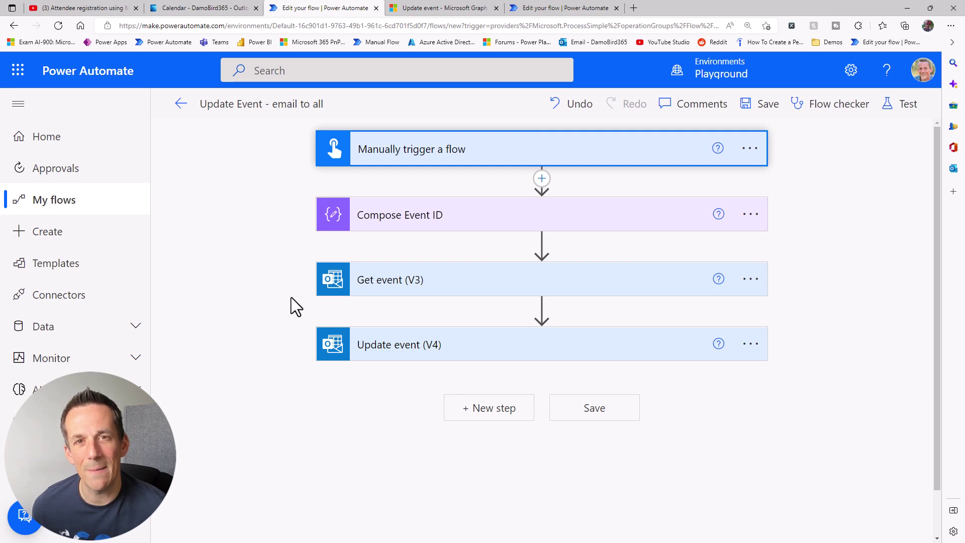
{"action": "left_click", "coordinate": [396, 153]}
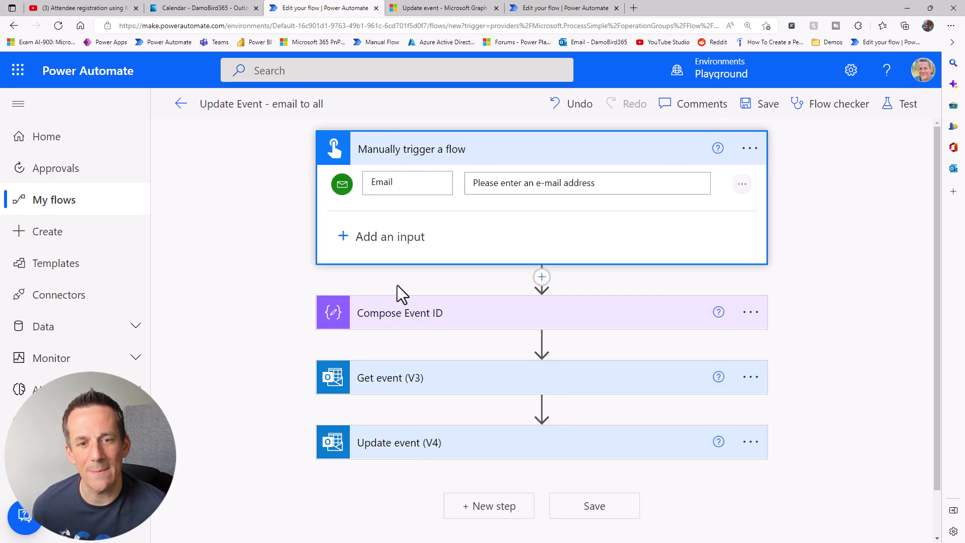
{"action": "left_click", "coordinate": [406, 321]}
{"action": "scroll", "coordinate": [428, 309], "scroll_direction": "down", "scroll_amount": 2}
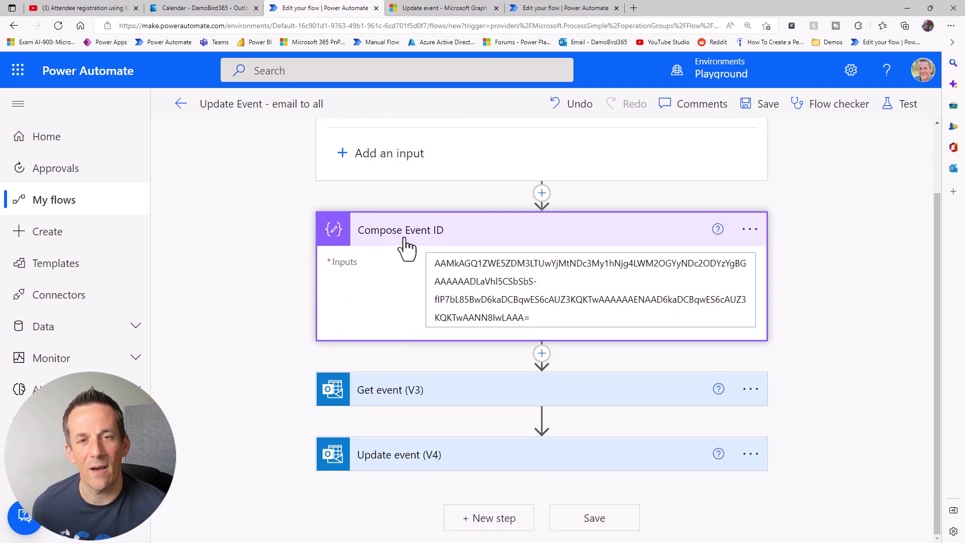
{"action": "left_click", "coordinate": [459, 389]}
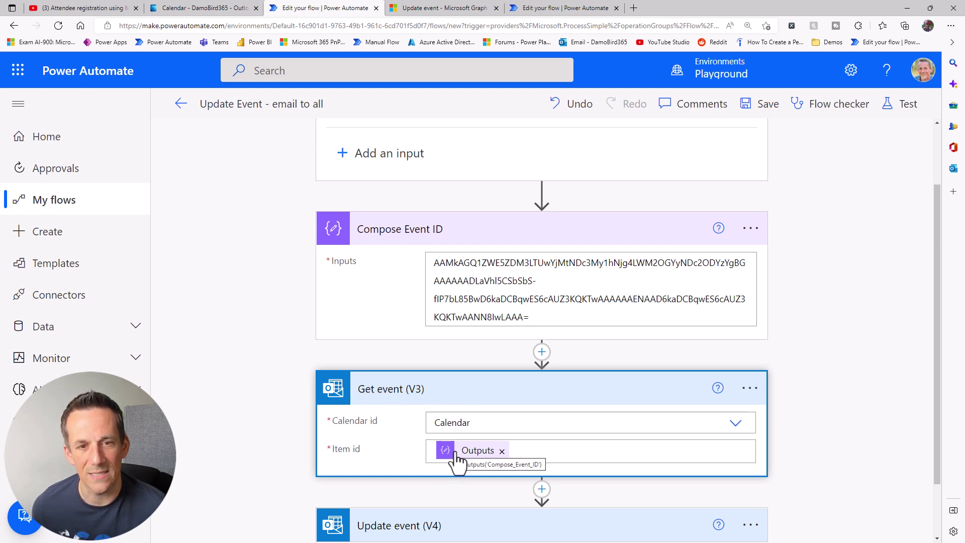
{"action": "scroll", "coordinate": [462, 459], "scroll_direction": "down", "scroll_amount": 2}
Expand the Update event (V4) action and examine its field mappings, especially the Required attendees and Email values.
{"action": "left_click", "coordinate": [439, 455]}
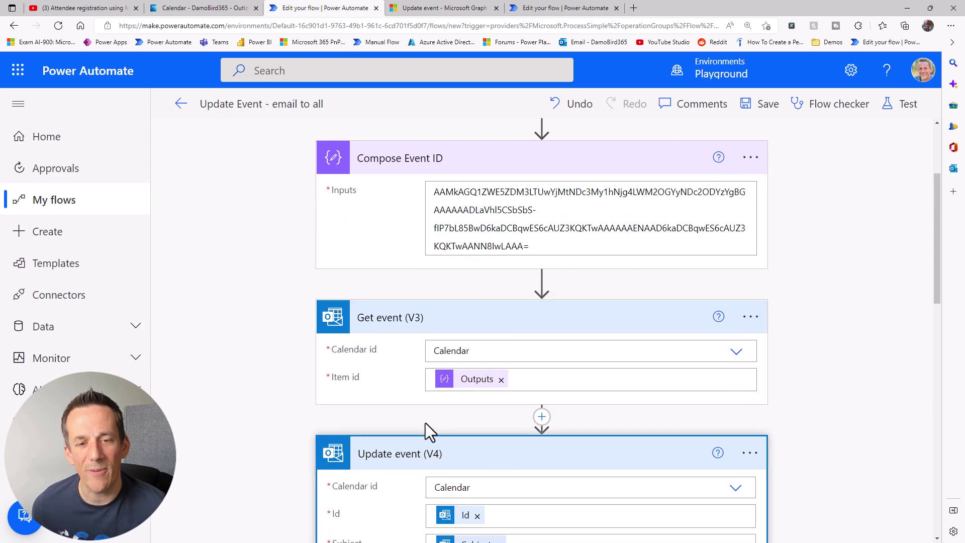
{"action": "scroll", "coordinate": [472, 360], "scroll_direction": "down", "scroll_amount": 2}
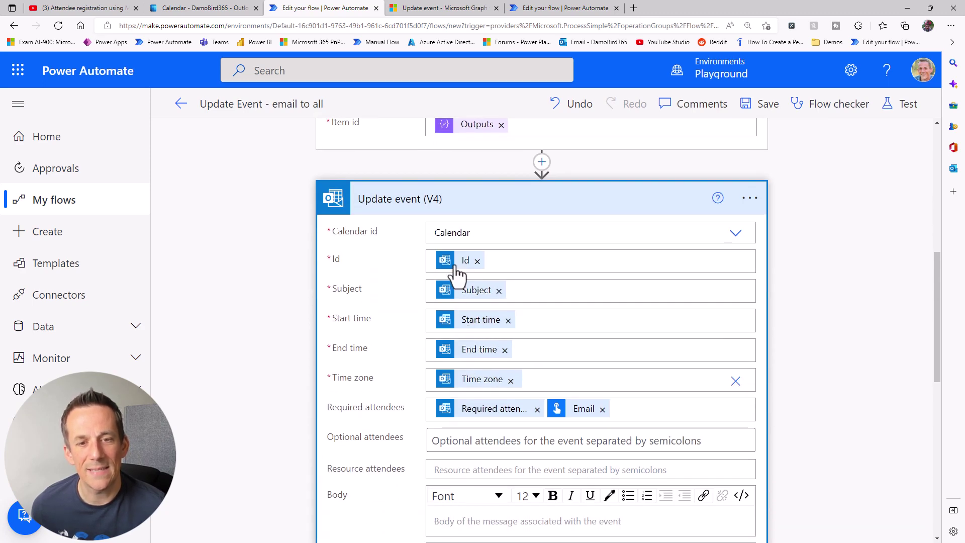
{"action": "mouse_move", "coordinate": [457, 267]}
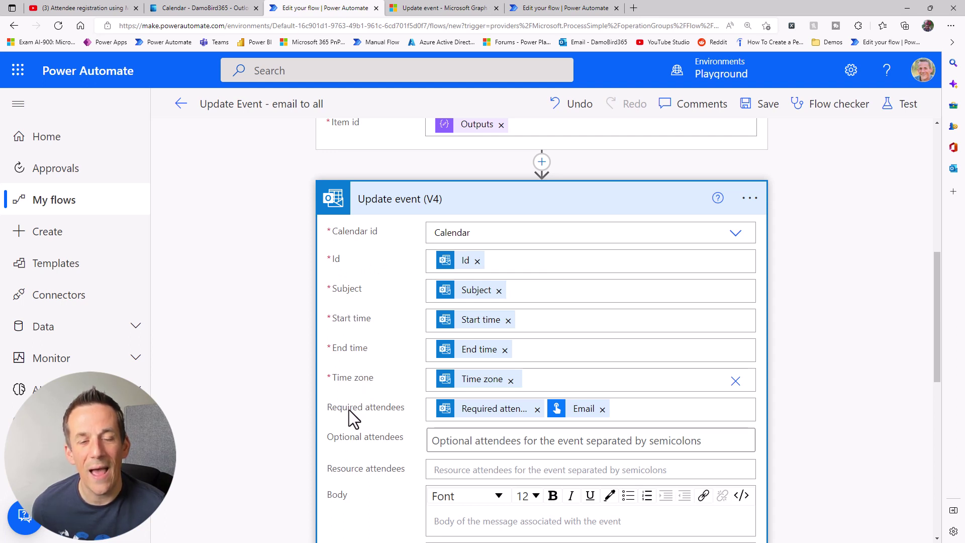
{"action": "mouse_move", "coordinate": [487, 415]}
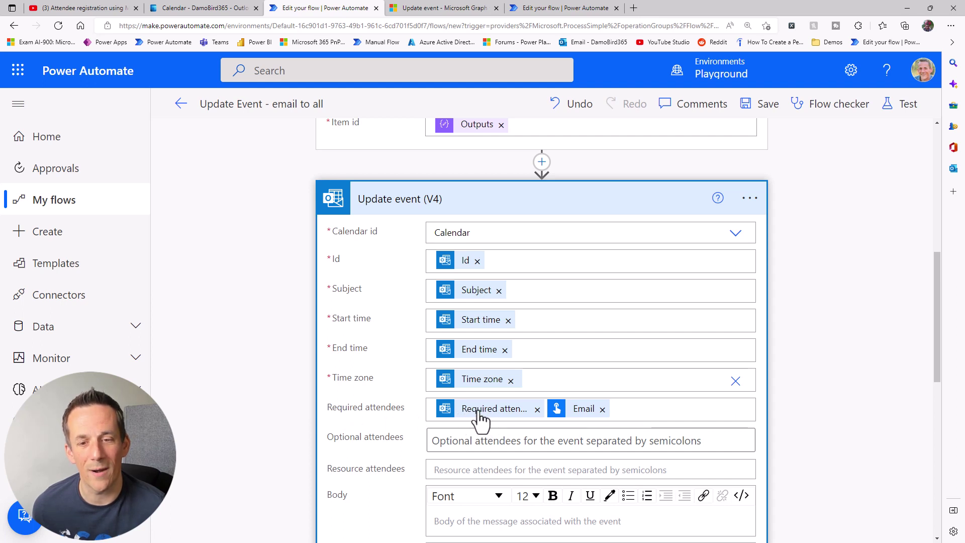
{"action": "mouse_move", "coordinate": [577, 414]}
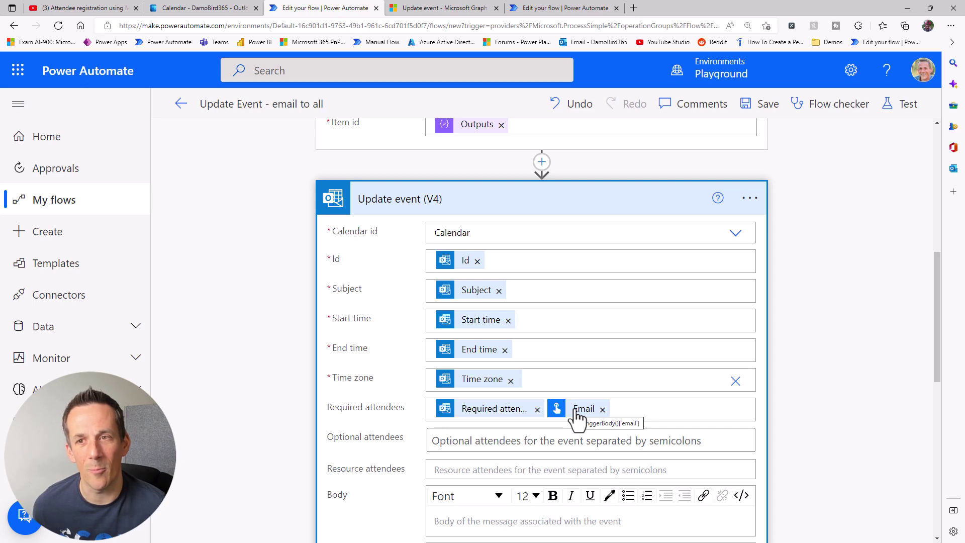
Test the flow manually, choosing a suggested person as the attendee for the Email input, and run it.
{"action": "left_click", "coordinate": [896, 105]}
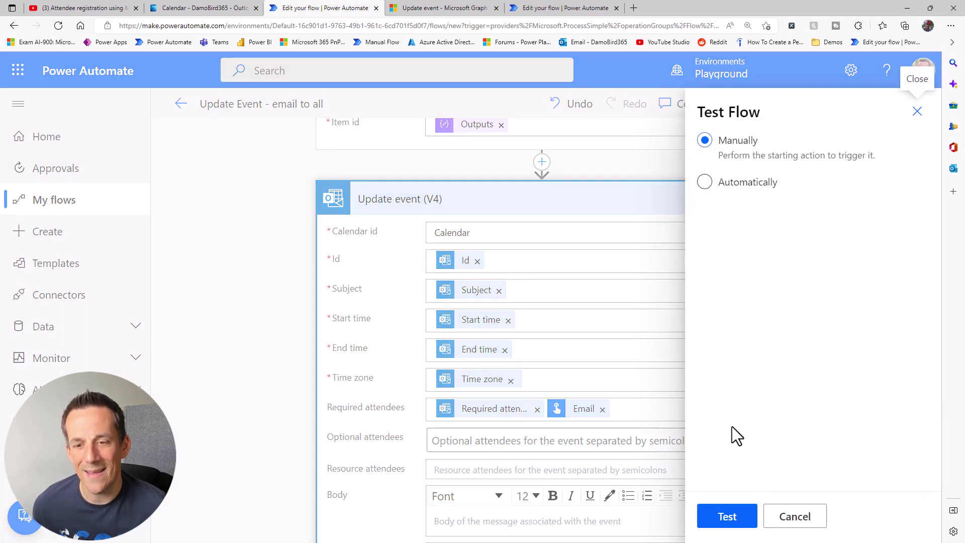
{"action": "left_click", "coordinate": [729, 520]}
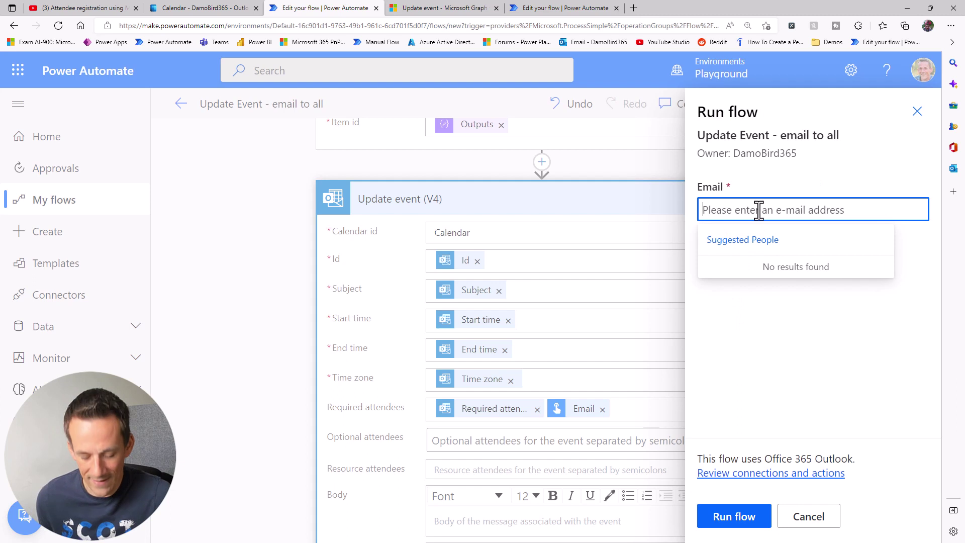
{"action": "type", "text": "Henrie"}
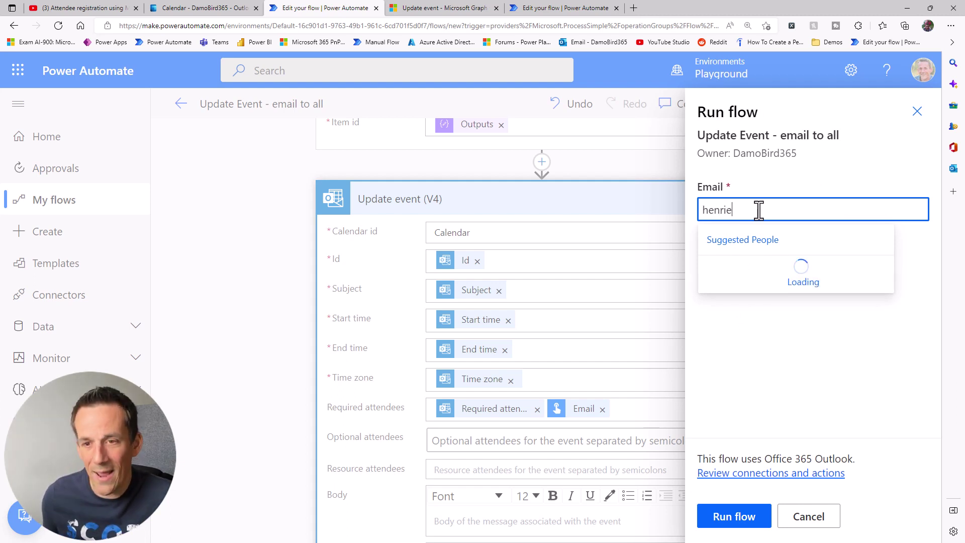
{"action": "left_click", "coordinate": [769, 269]}
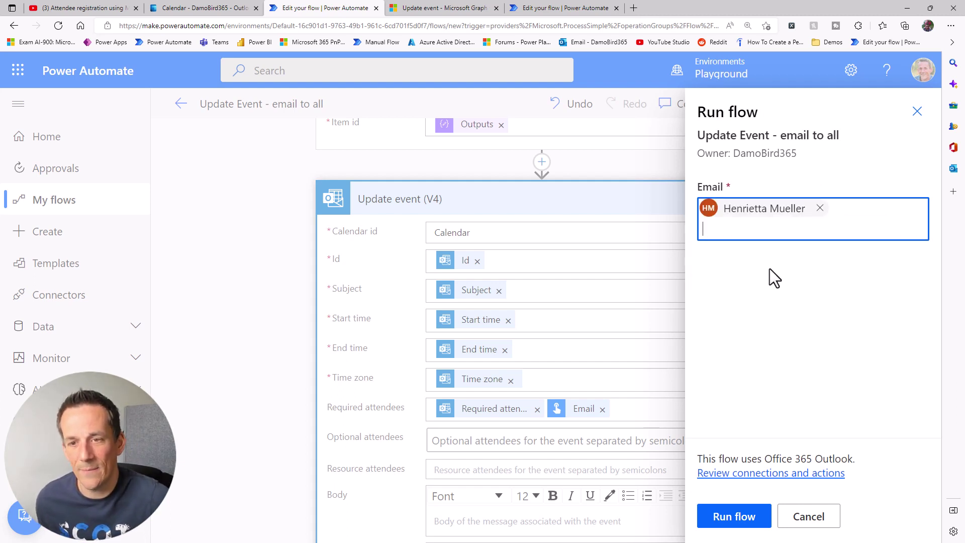
{"action": "left_click", "coordinate": [727, 506]}
{"action": "left_click", "coordinate": [728, 518]}
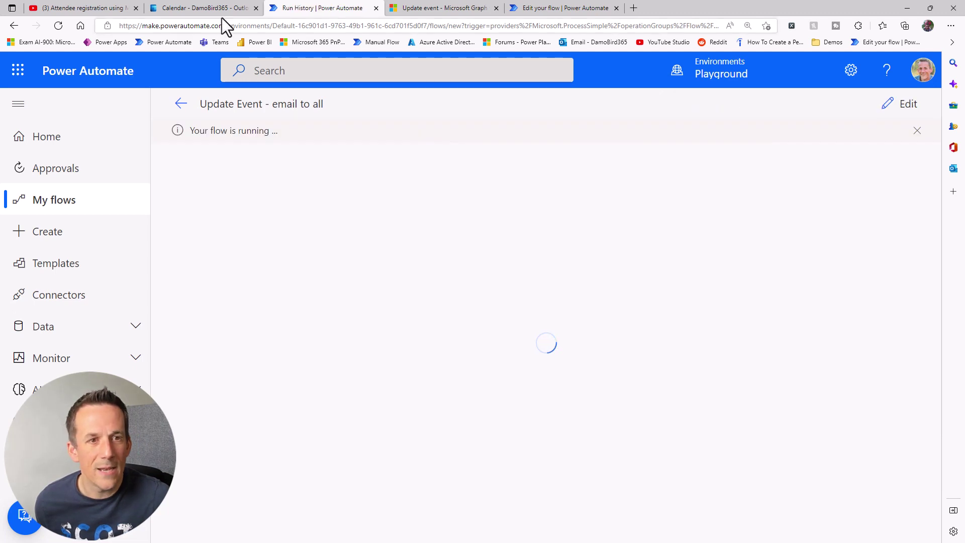
Check the event in the Outlook calendar, then search the recipient's inbox for "New Event" and open the invitation to inspect its recipients.
{"action": "left_click", "coordinate": [200, 8]}
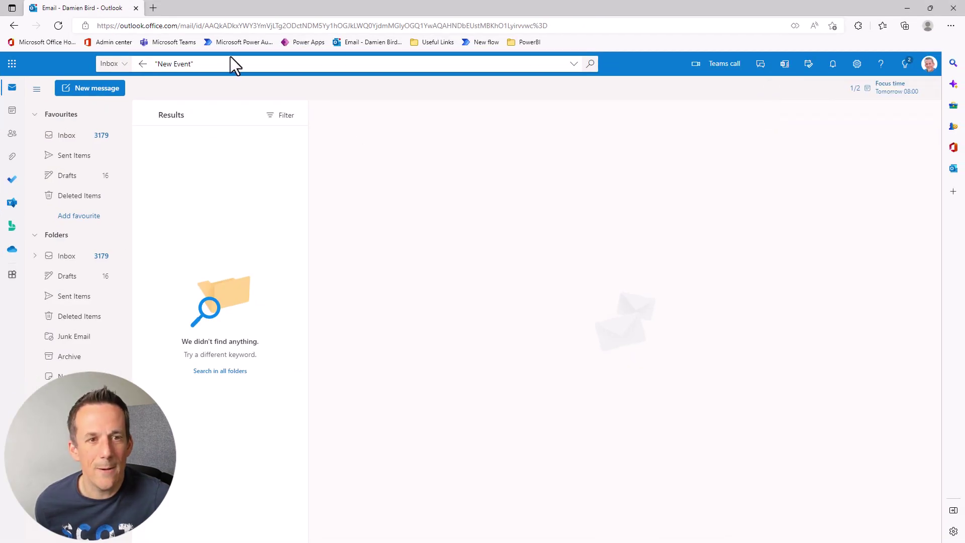
{"action": "left_click", "coordinate": [229, 64]}
{"action": "key", "text": "Return"}
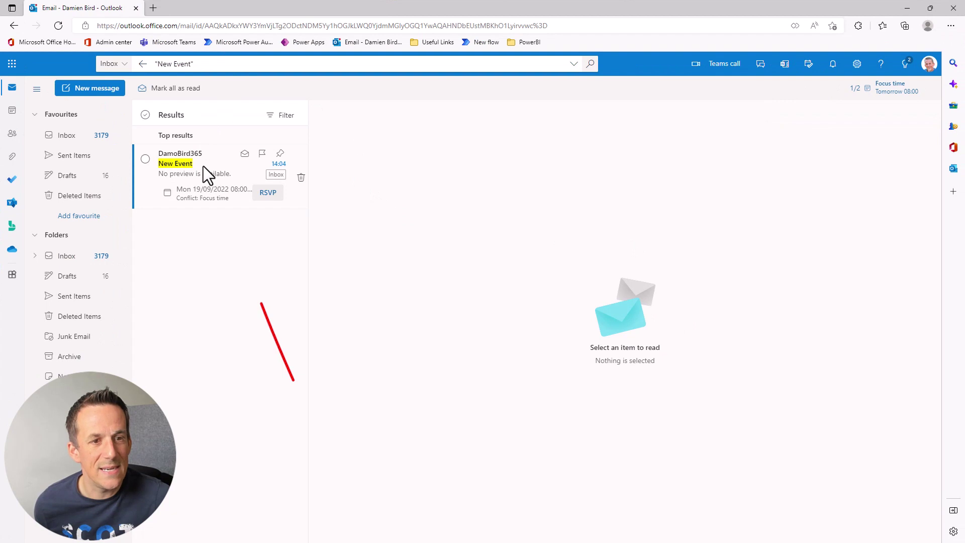
{"action": "left_click", "coordinate": [203, 166]}
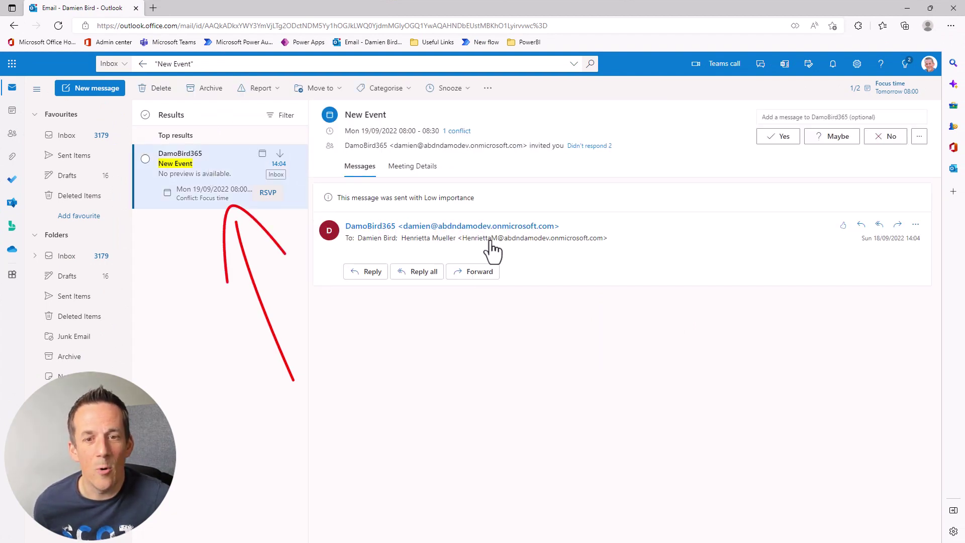
{"action": "left_click", "coordinate": [906, 8]}
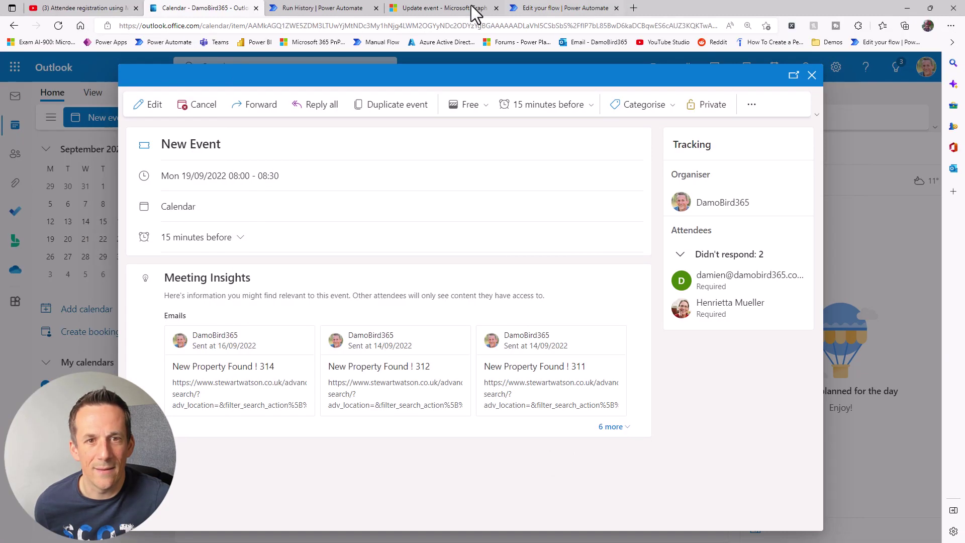
Reopen the flow for editing and run another manual test with a different suggested person as the Email input.
{"action": "left_click", "coordinate": [322, 8]}
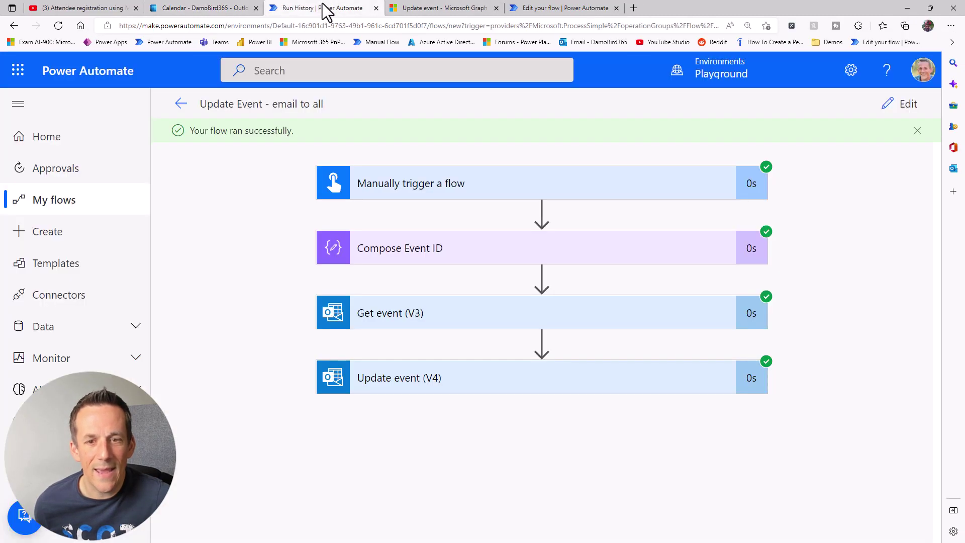
{"action": "left_click", "coordinate": [904, 105]}
{"action": "left_click", "coordinate": [905, 102]}
{"action": "left_click", "coordinate": [724, 518]}
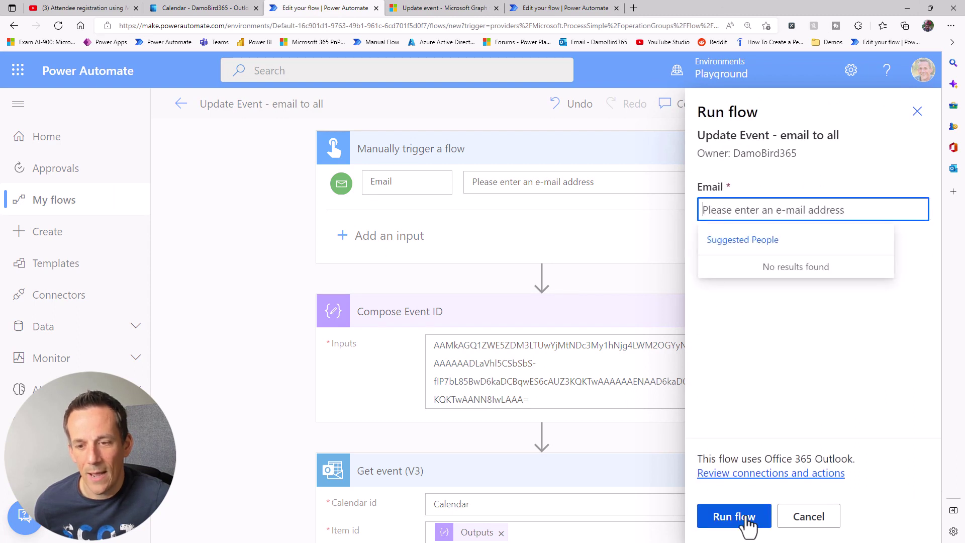
{"action": "left_click", "coordinate": [787, 210]}
{"action": "type", "text": "dave"}
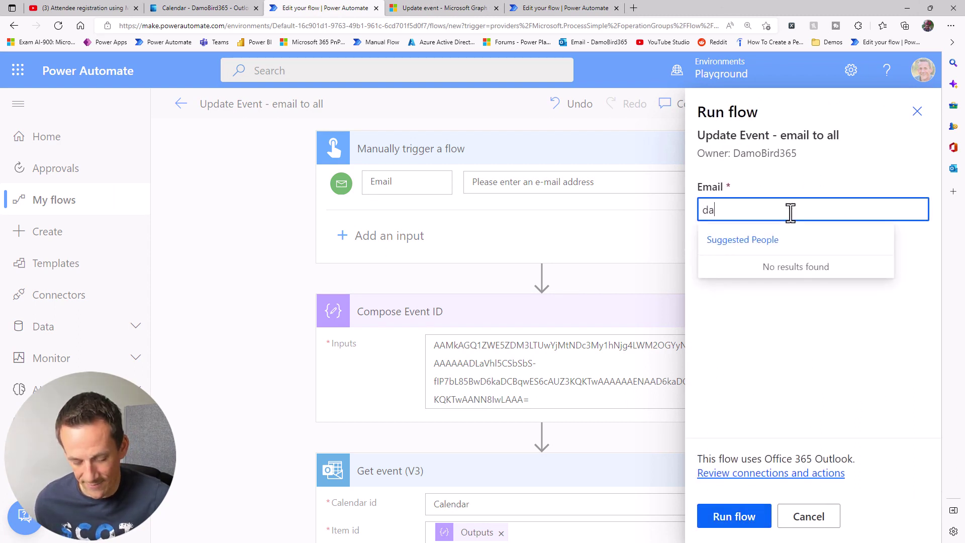
{"action": "left_click", "coordinate": [753, 270]}
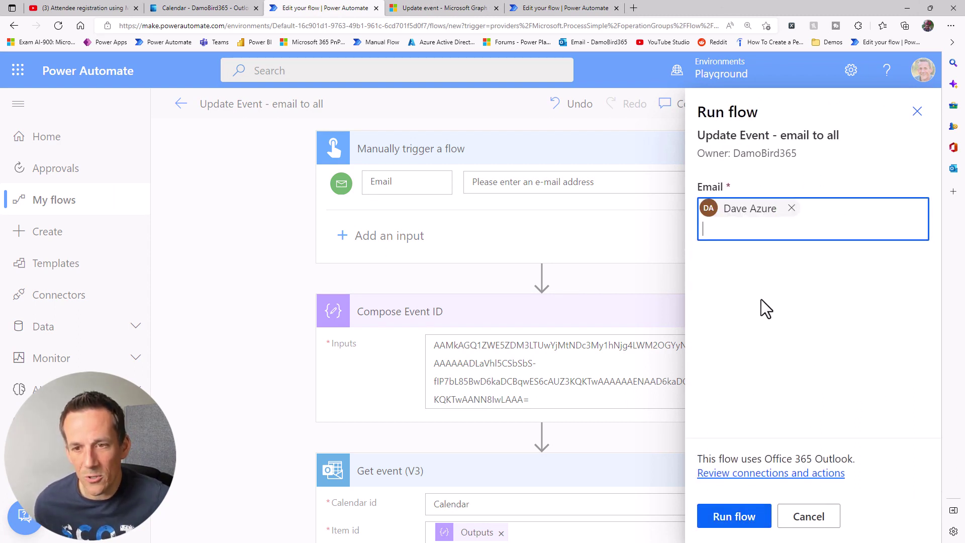
{"action": "left_click", "coordinate": [733, 516]}
{"action": "left_click", "coordinate": [732, 516]}
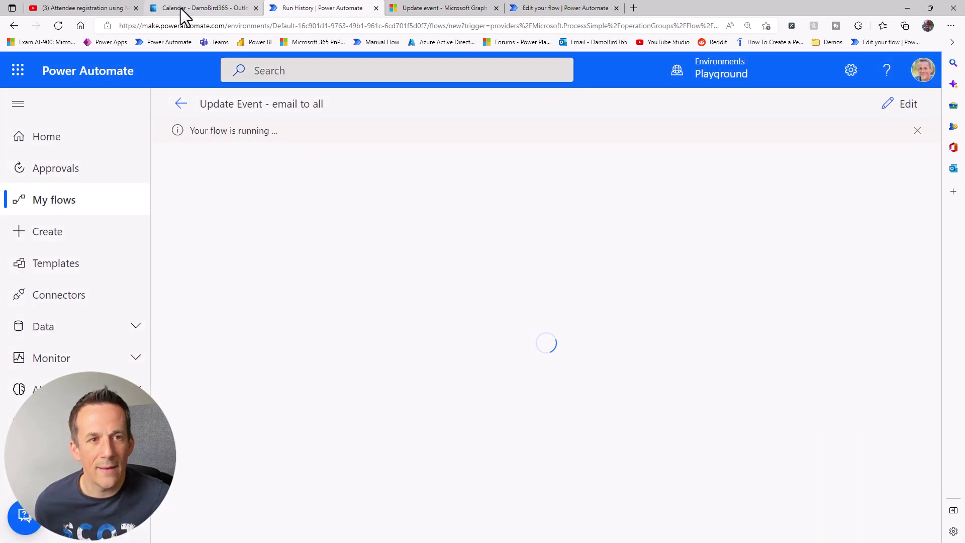
Return to Outlook and inspect the updated New Event invitation and its recipient list in the recipient's mailbox.
{"action": "left_click", "coordinate": [176, 8]}
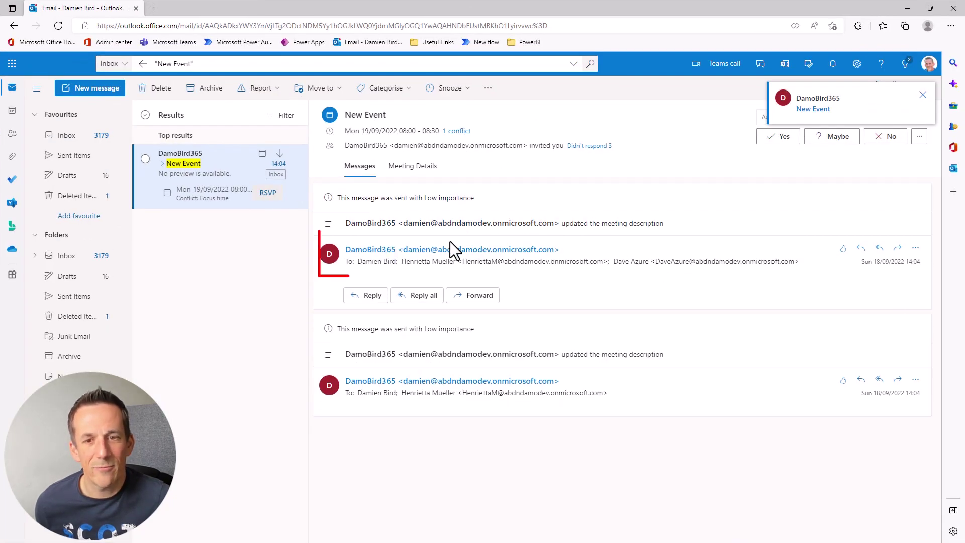
{"action": "mouse_move", "coordinate": [632, 269]}
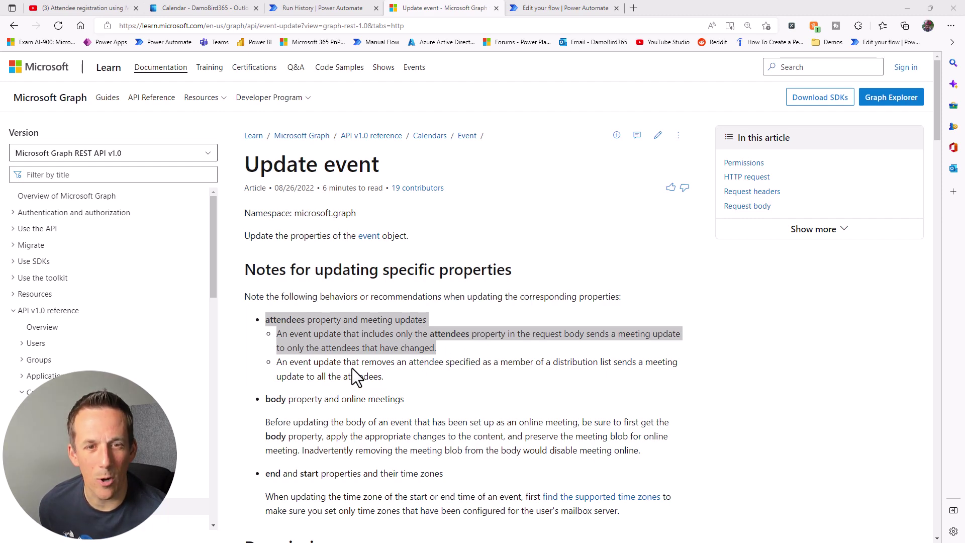
Examine the hideAttendees property in the Microsoft Graph Update event documentation's example request, and view the event's response options in the Outlook calendar.
{"action": "scroll", "coordinate": [352, 368], "scroll_direction": "down", "scroll_amount": 15}
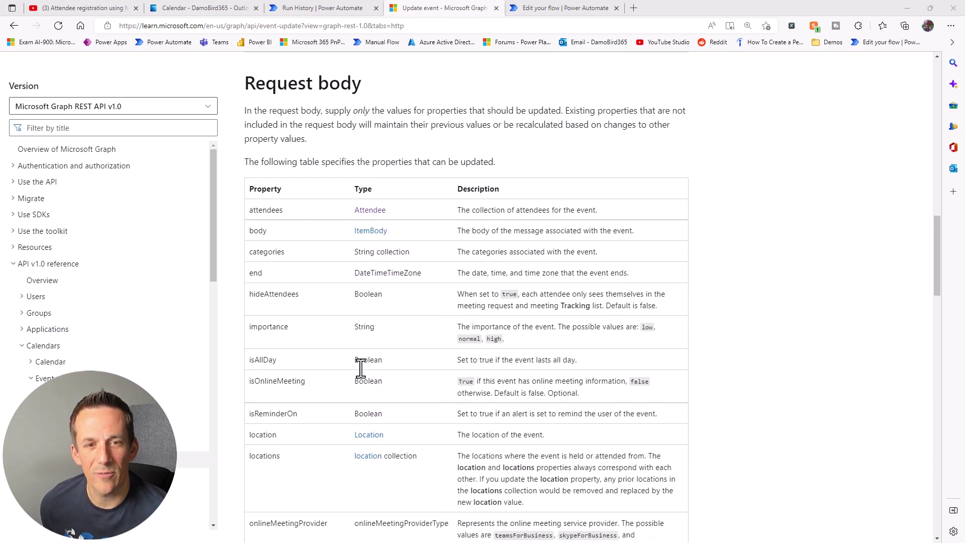
{"action": "scroll", "coordinate": [361, 368], "scroll_direction": "down", "scroll_amount": 18}
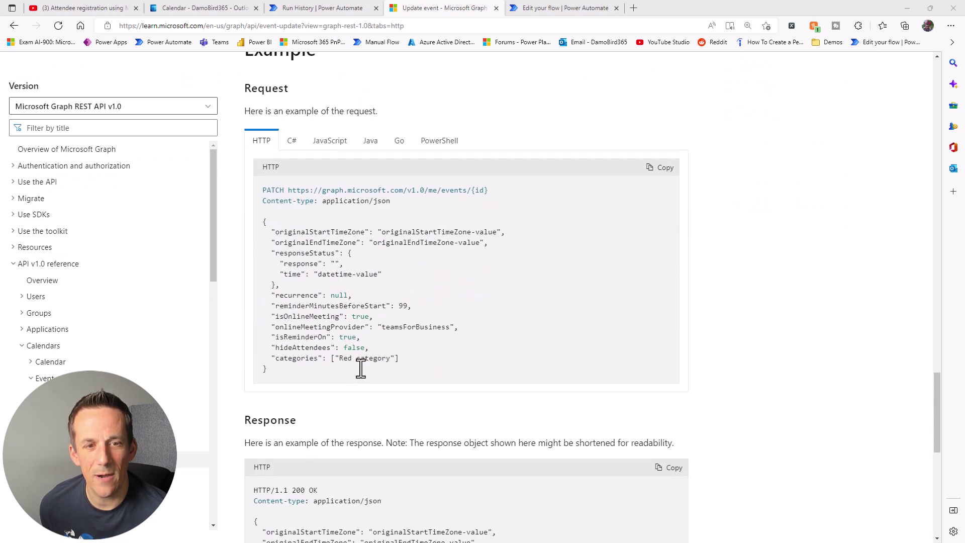
{"action": "scroll", "coordinate": [359, 368], "scroll_direction": "up", "scroll_amount": 1}
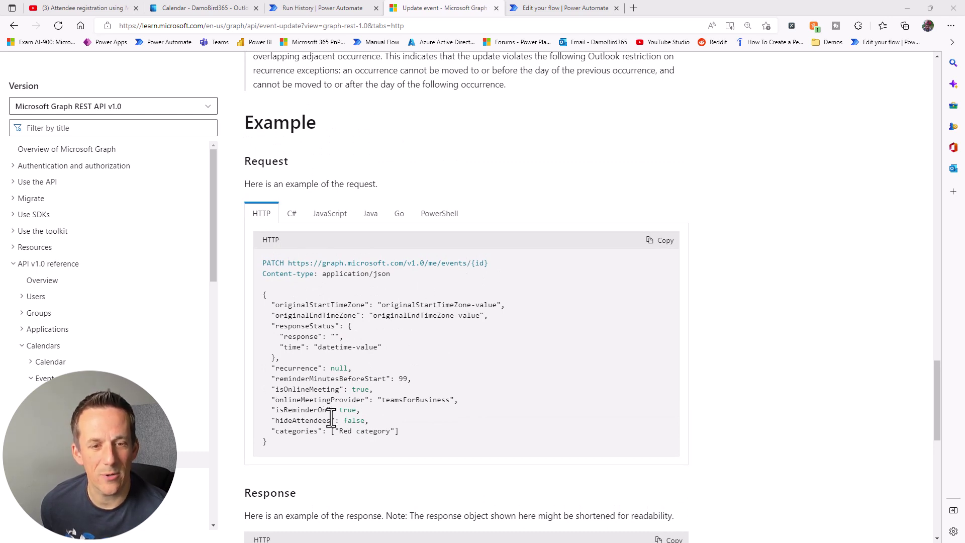
{"action": "left_click_drag", "start_coordinate": [331, 422], "coordinate": [275, 421]}
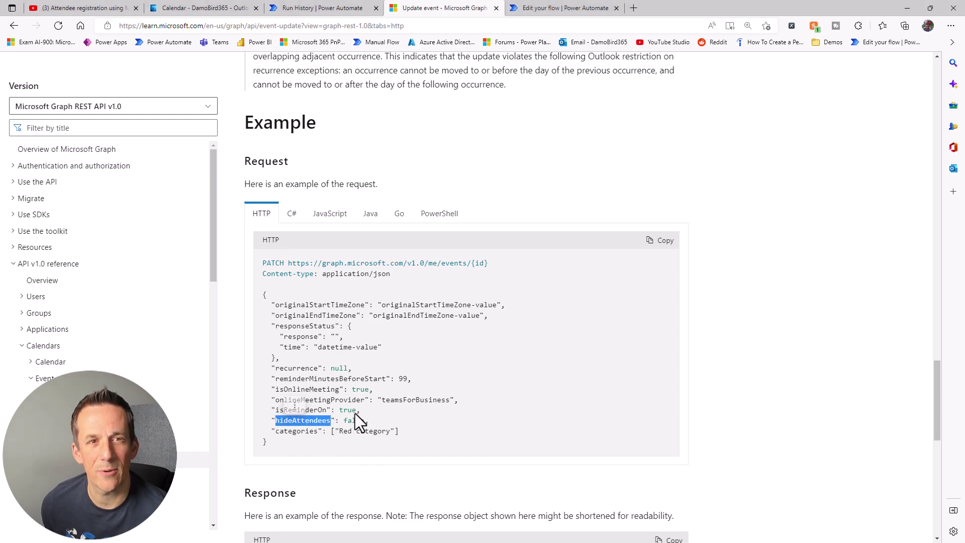
{"action": "left_click", "coordinate": [210, 14]}
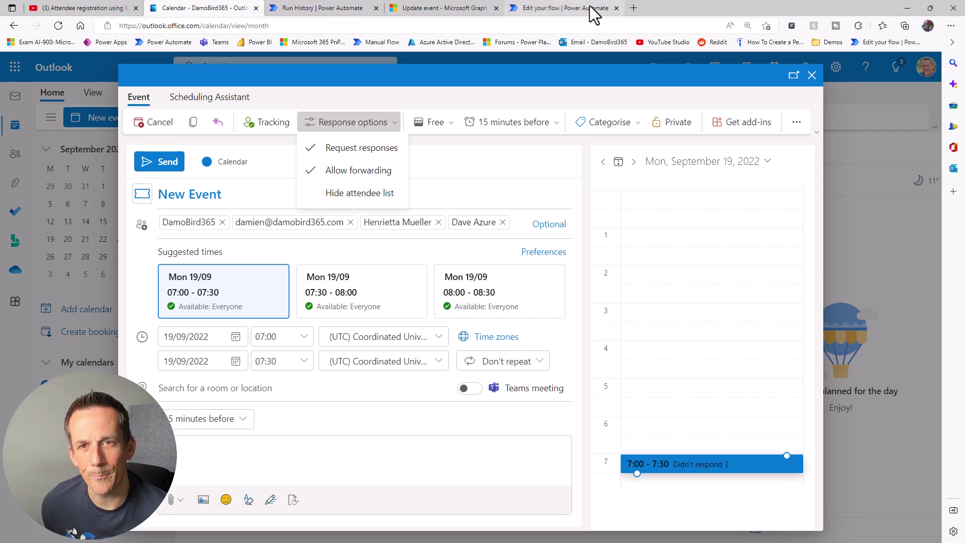
Switch to the "Solution Update Event without Sending Email to ALL" flow and examine its trigger and Compose Event ID input.
{"action": "left_click", "coordinate": [558, 11]}
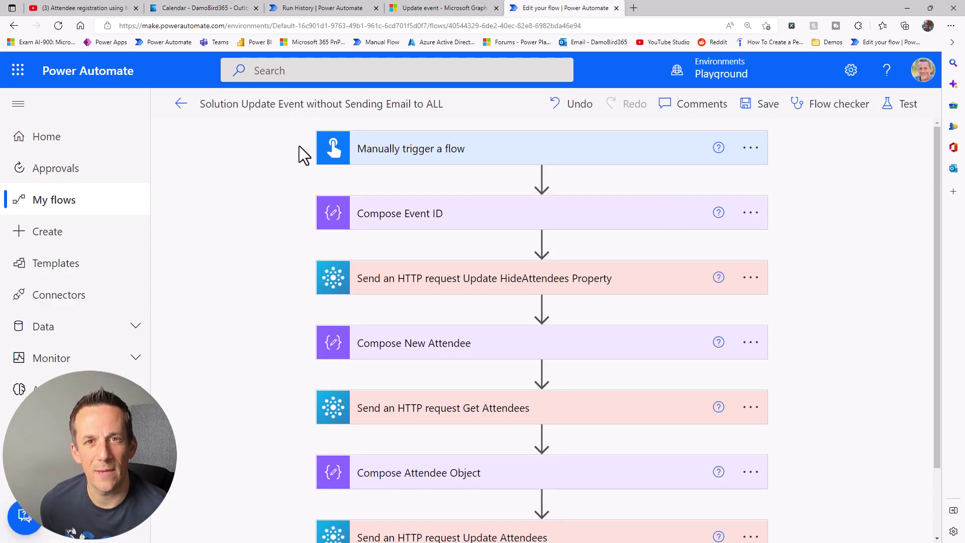
{"action": "left_click", "coordinate": [497, 152]}
{"action": "left_click", "coordinate": [500, 153]}
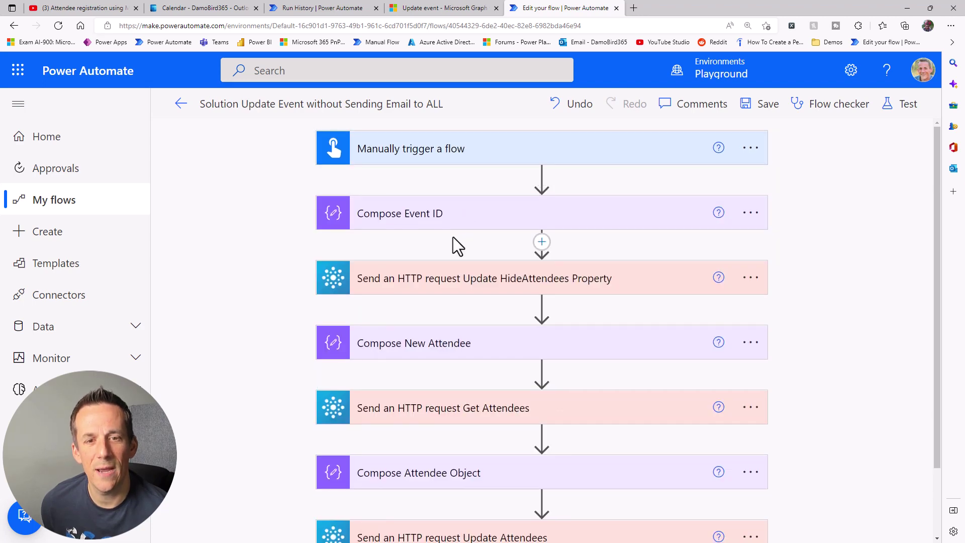
{"action": "left_click", "coordinate": [460, 215]}
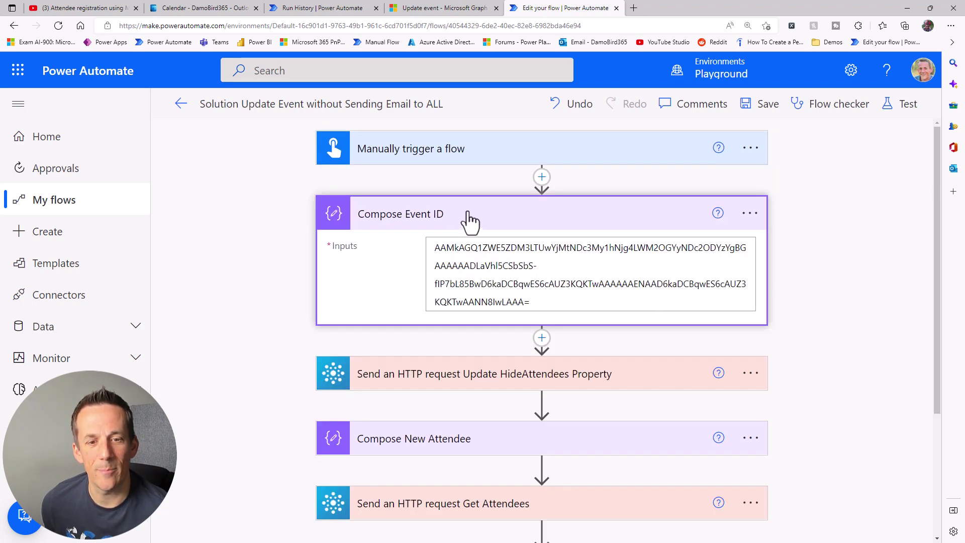
Examine the URI, method and body of the Update HideAttendees Property request, and the JSON input of Compose New Attendee.
{"action": "left_click", "coordinate": [467, 217]}
{"action": "left_click", "coordinate": [391, 284]}
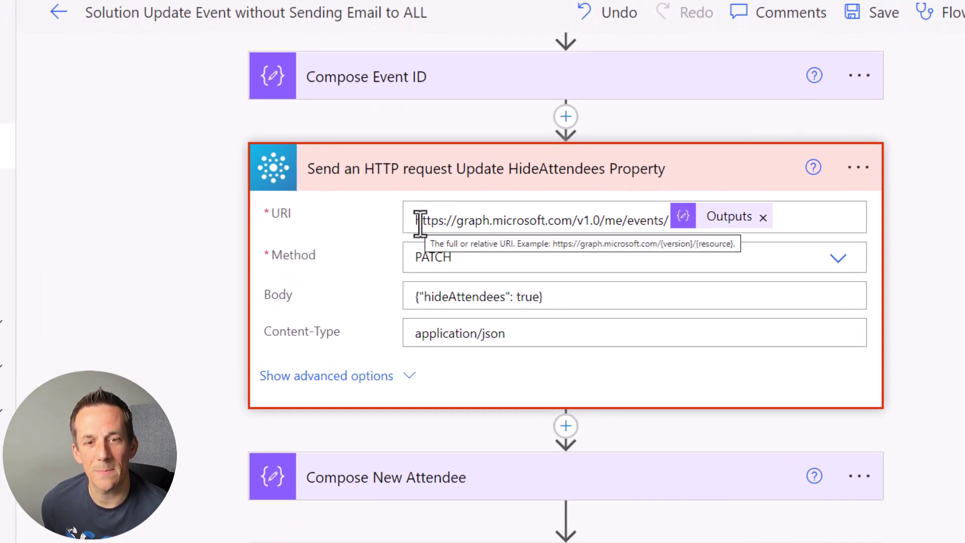
{"action": "left_click_drag", "start_coordinate": [417, 220], "coordinate": [668, 223]}
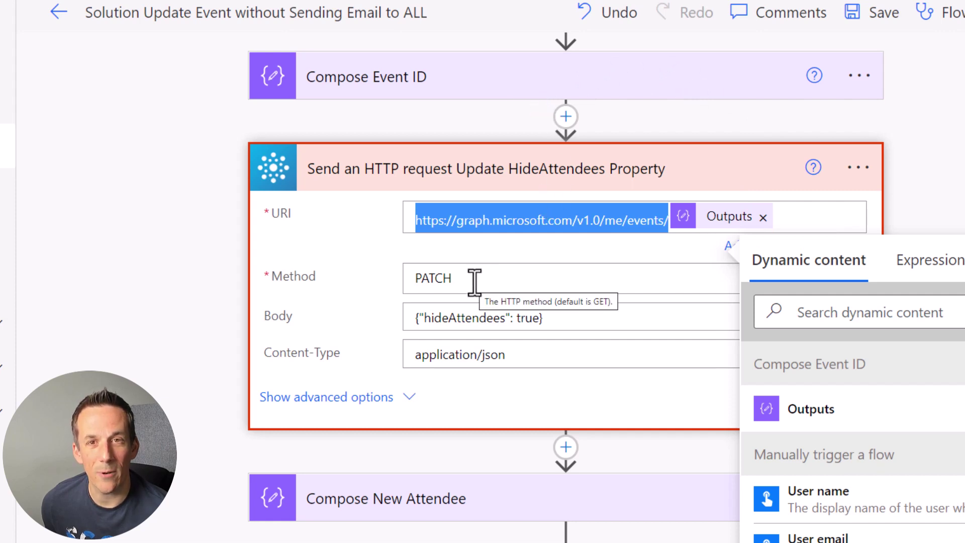
{"action": "left_click_drag", "start_coordinate": [568, 320], "coordinate": [389, 317]}
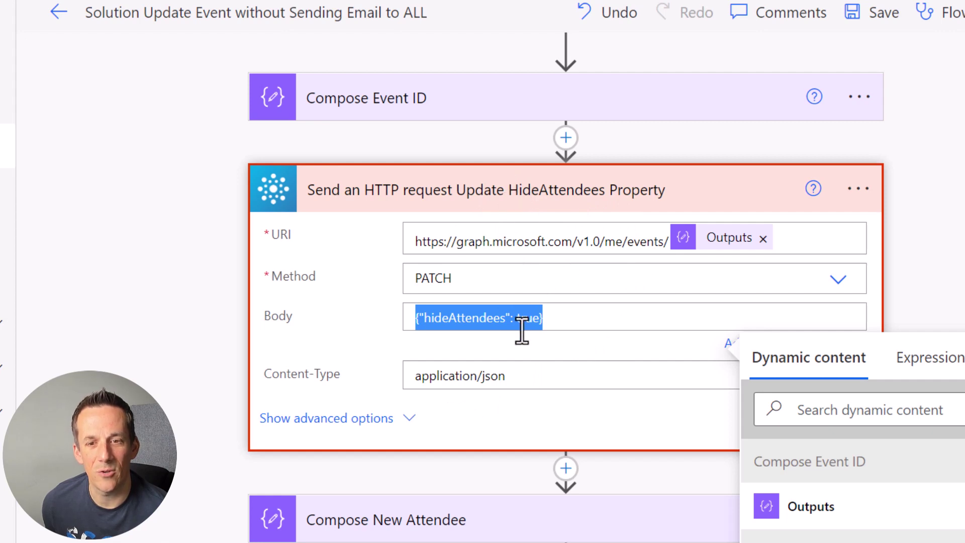
{"action": "left_click", "coordinate": [560, 191]}
{"action": "left_click", "coordinate": [559, 190]}
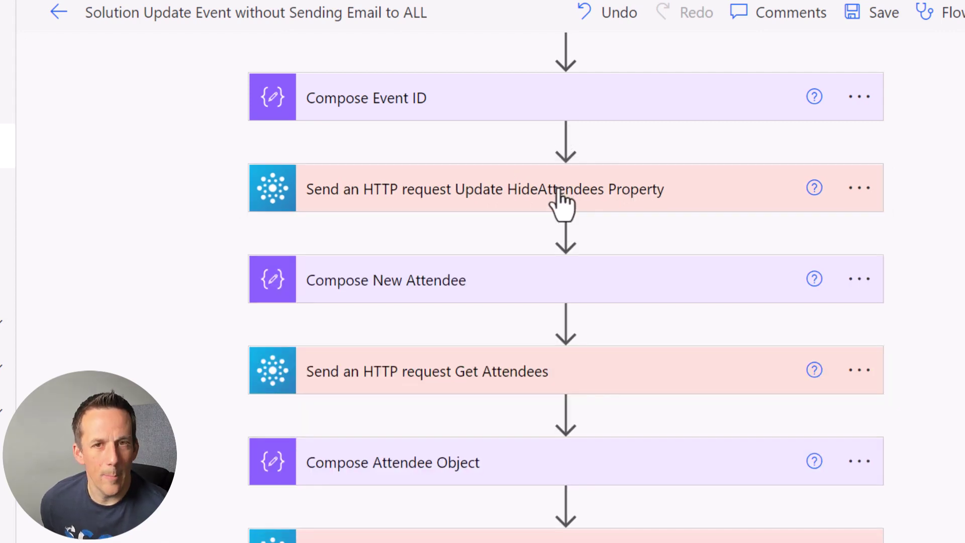
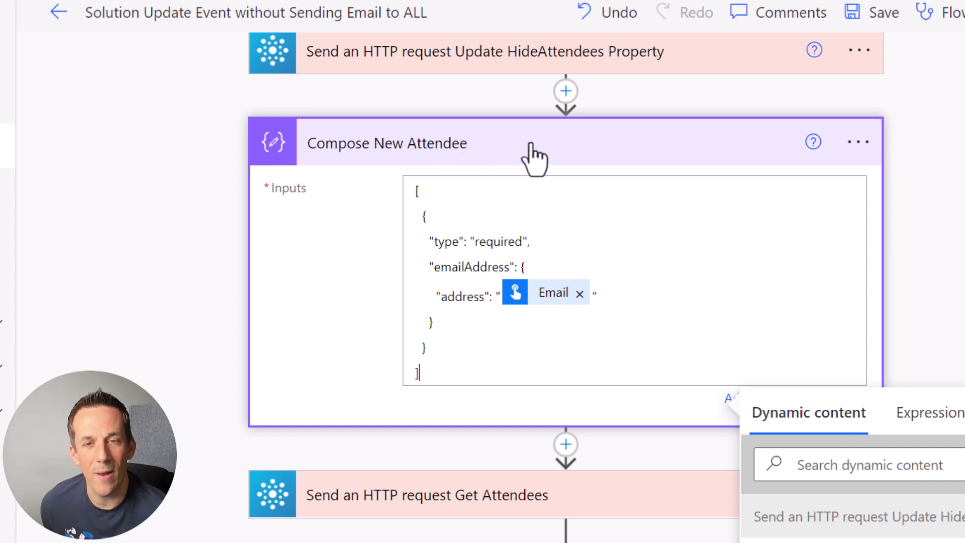
{"action": "left_click", "coordinate": [534, 158]}
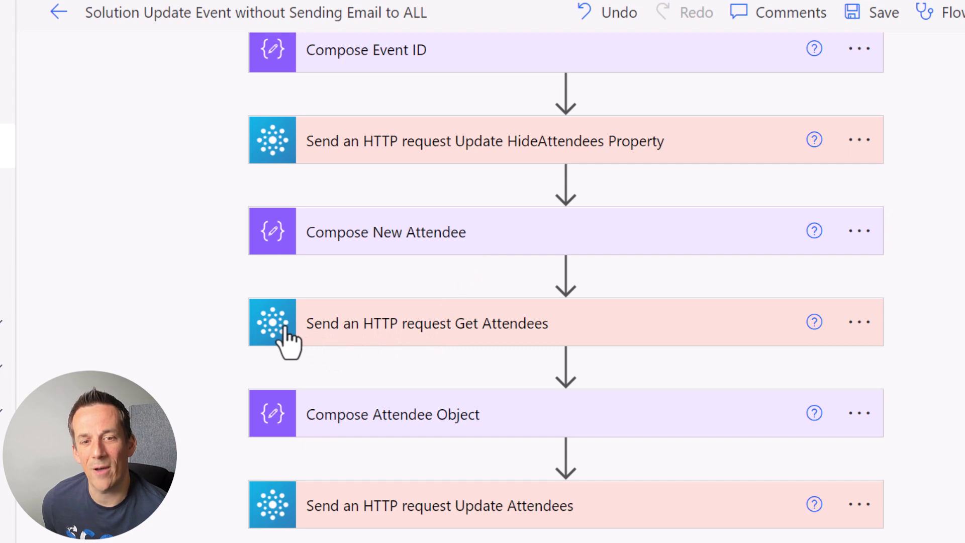
Examine the Get Attendees HTTP request, including its Graph event URI and the $select query listing attendees and hideAttendees.
{"action": "left_click", "coordinate": [466, 332]}
{"action": "scroll", "coordinate": [472, 337], "scroll_direction": "down", "scroll_amount": 3}
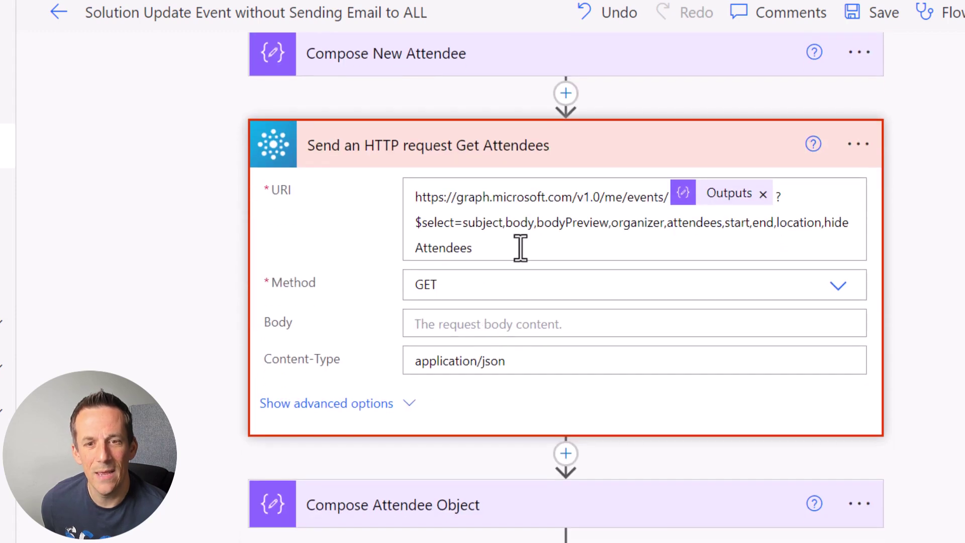
{"action": "left_click_drag", "start_coordinate": [416, 196], "coordinate": [672, 200]}
{"action": "left_click", "coordinate": [676, 211]}
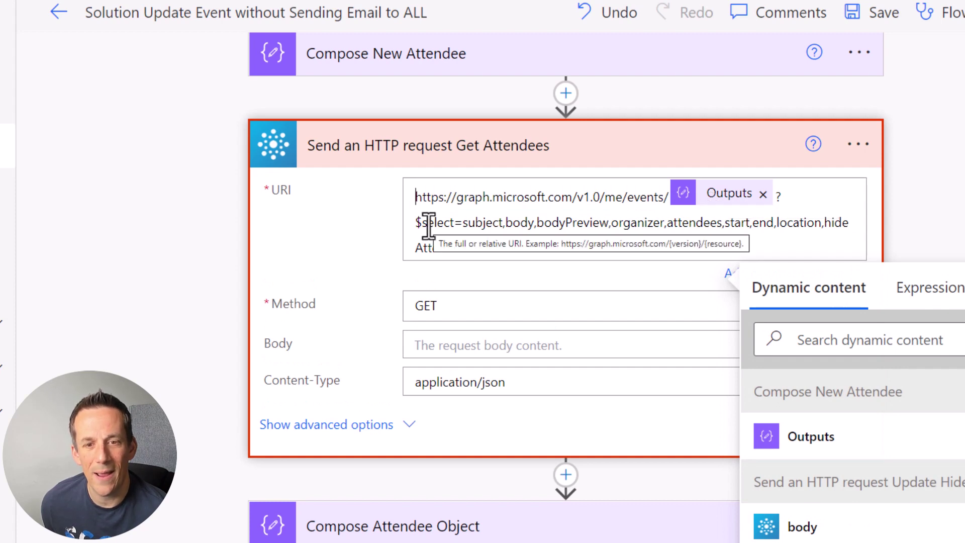
{"action": "left_click_drag", "start_coordinate": [415, 222], "coordinate": [491, 243]}
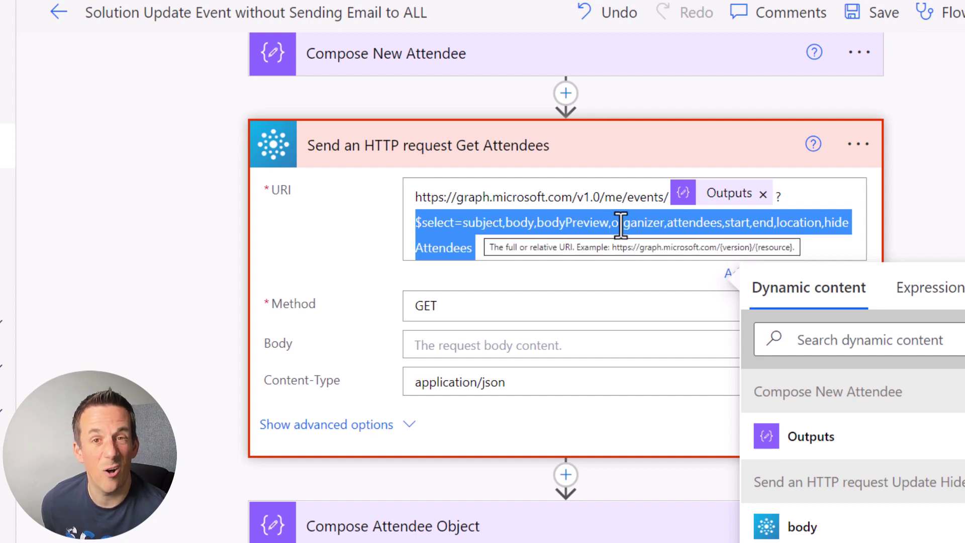
{"action": "left_click", "coordinate": [480, 245]}
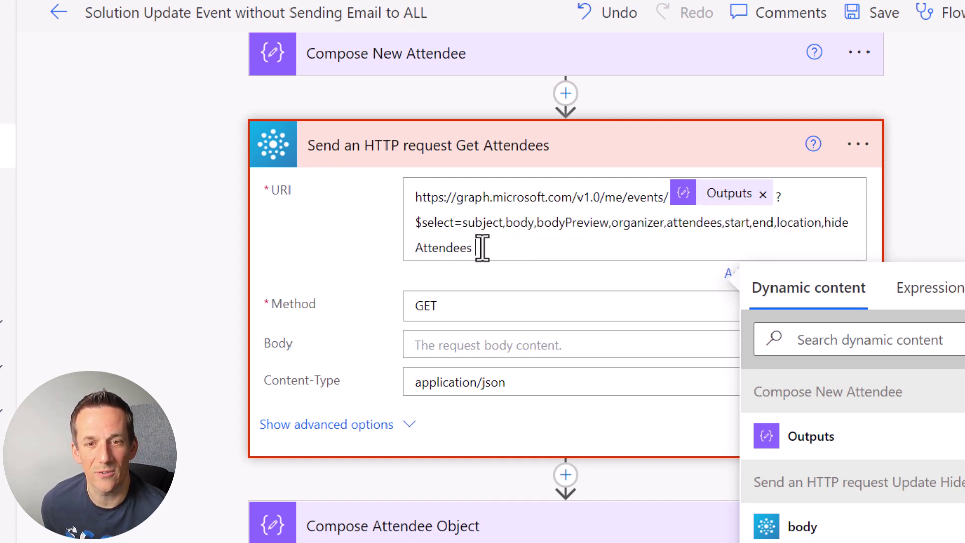
{"action": "left_click_drag", "start_coordinate": [488, 248], "coordinate": [415, 249]}
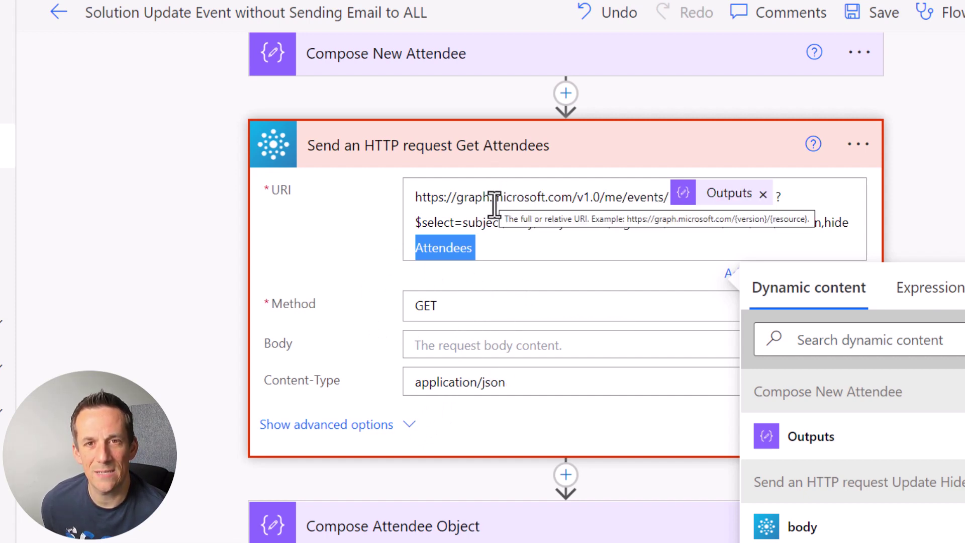
{"action": "left_click", "coordinate": [494, 165]}
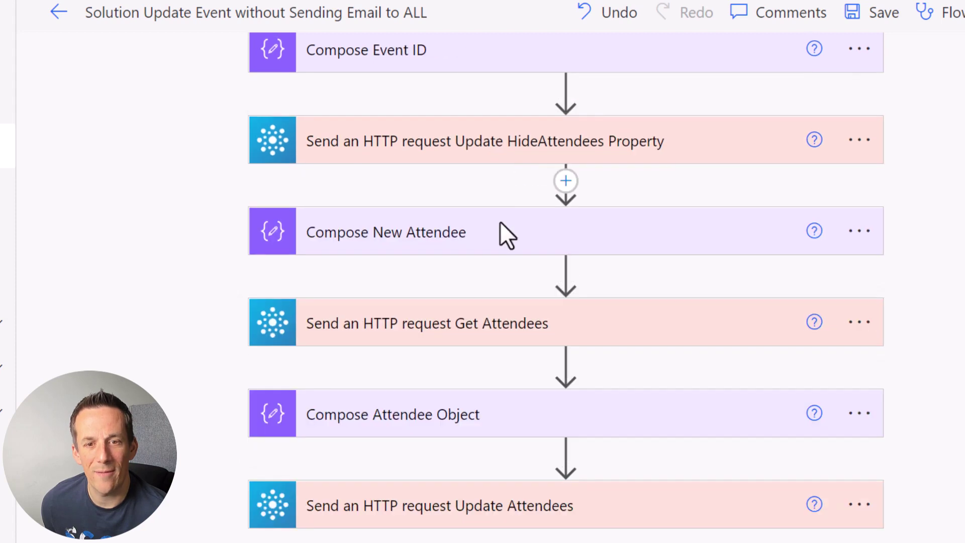
Examine the Compose Attendee Object input, including the Attendees key and the union expression that combines existing and new attendees.
{"action": "left_click", "coordinate": [446, 427]}
{"action": "scroll", "coordinate": [469, 420], "scroll_direction": "down", "scroll_amount": 3}
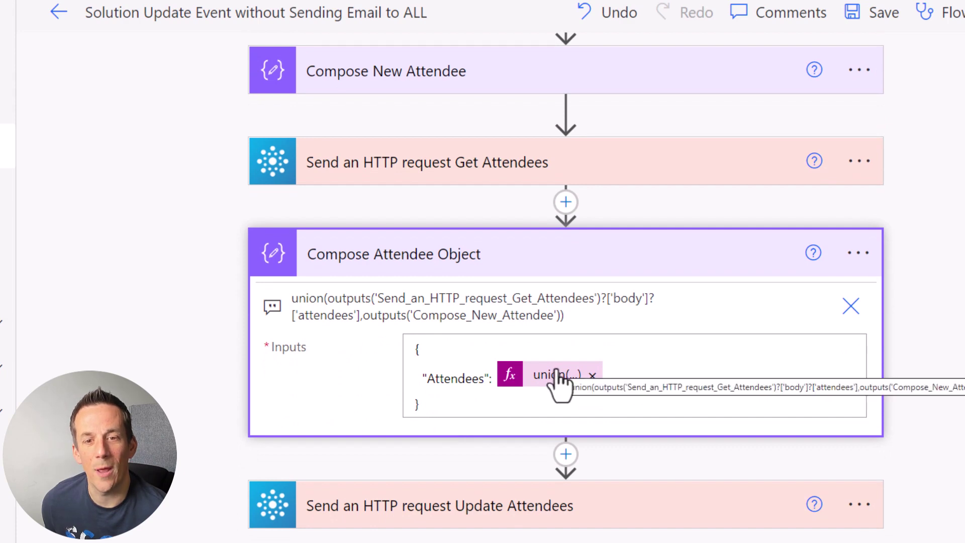
{"action": "left_click", "coordinate": [424, 351]}
{"action": "left_click", "coordinate": [401, 403]}
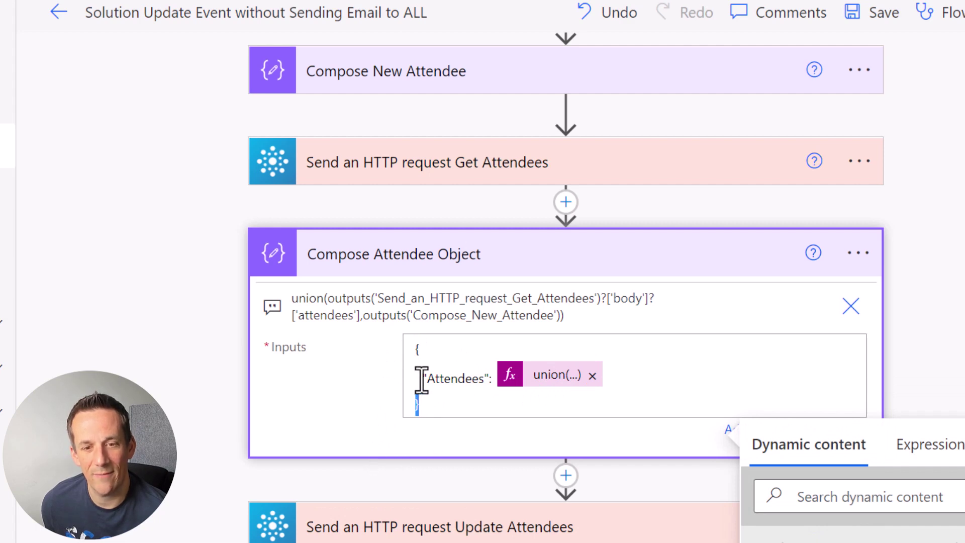
{"action": "left_click_drag", "start_coordinate": [420, 381], "coordinate": [492, 379]}
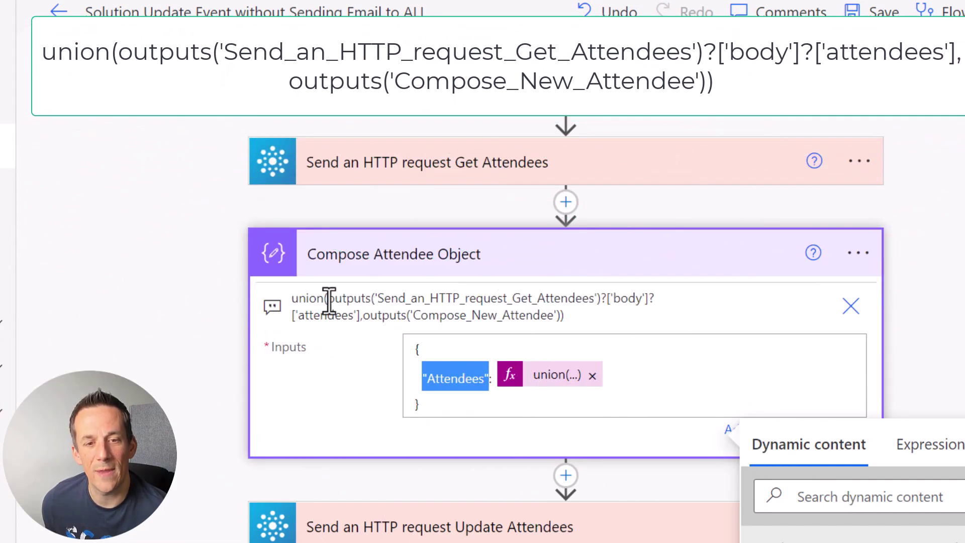
{"action": "left_click_drag", "start_coordinate": [327, 298], "coordinate": [562, 325]}
{"action": "scroll", "coordinate": [534, 312], "scroll_direction": "up", "scroll_amount": 4}
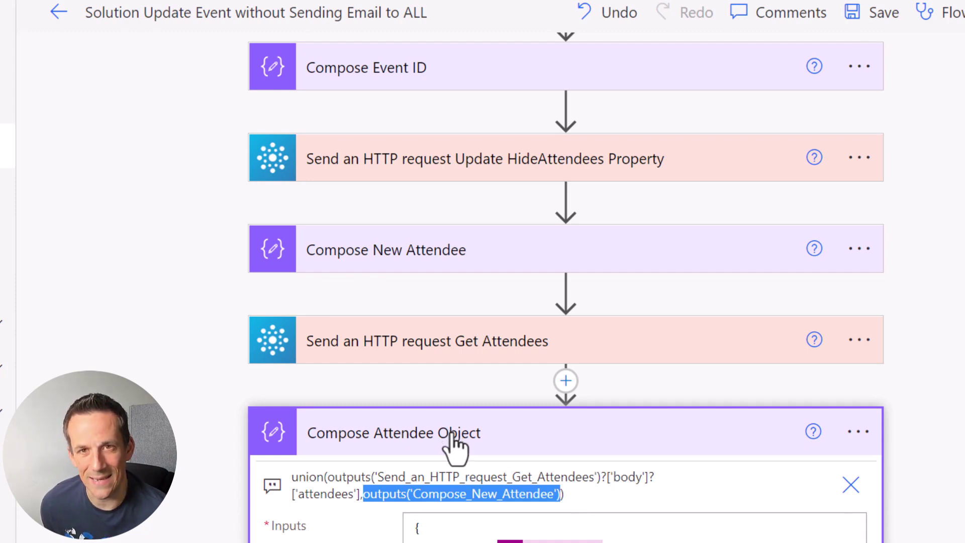
{"action": "scroll", "coordinate": [452, 437], "scroll_direction": "down", "scroll_amount": 3}
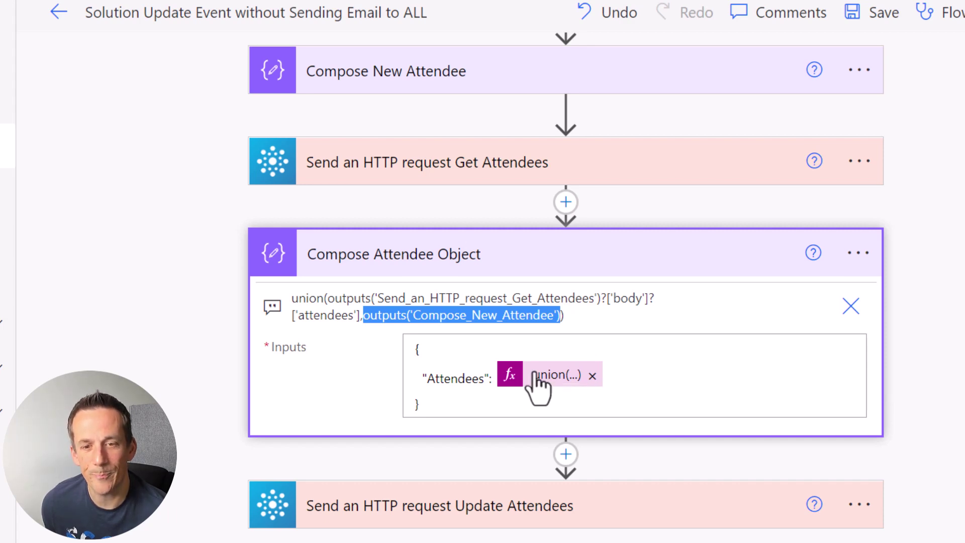
{"action": "left_click", "coordinate": [595, 321]}
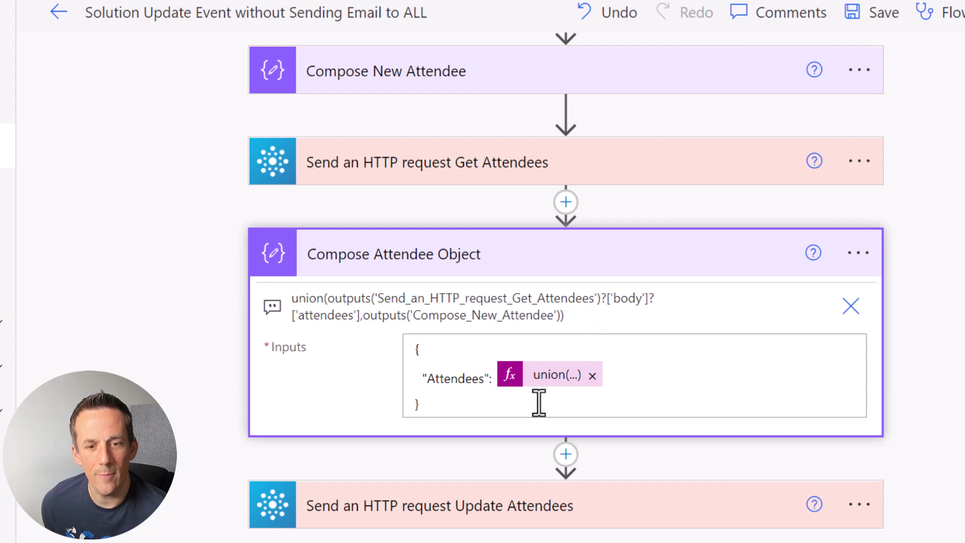
Inspect the Update Attendees PATCH request and compare its body with the Graph Update event documentation and the Compose Attendee Object input.
{"action": "left_click", "coordinate": [437, 505]}
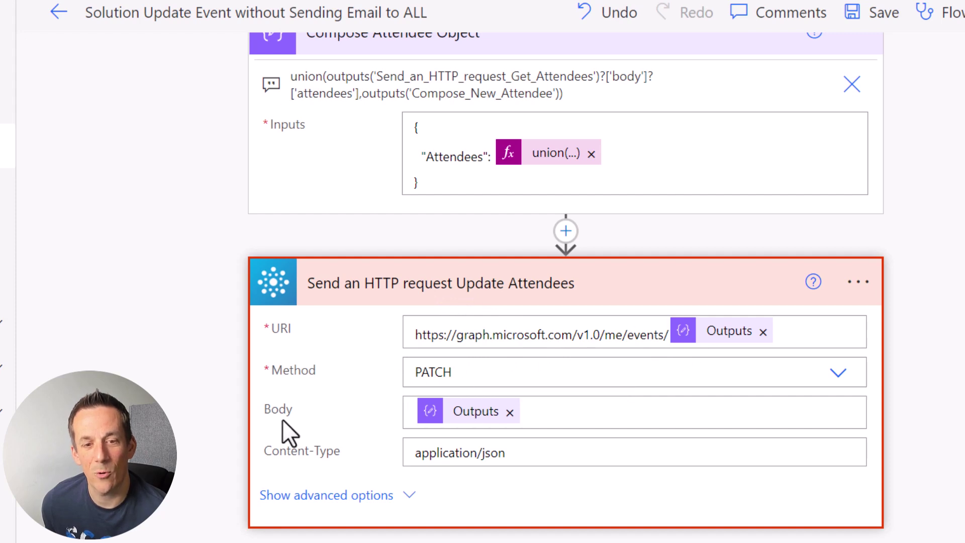
{"action": "scroll", "coordinate": [486, 172], "scroll_direction": "up", "scroll_amount": 3}
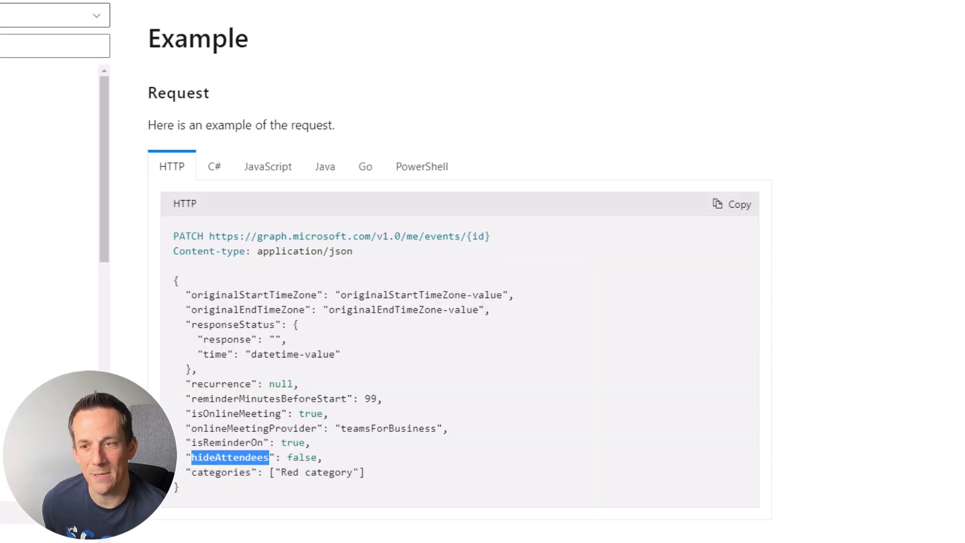
{"action": "key", "text": "Home"}
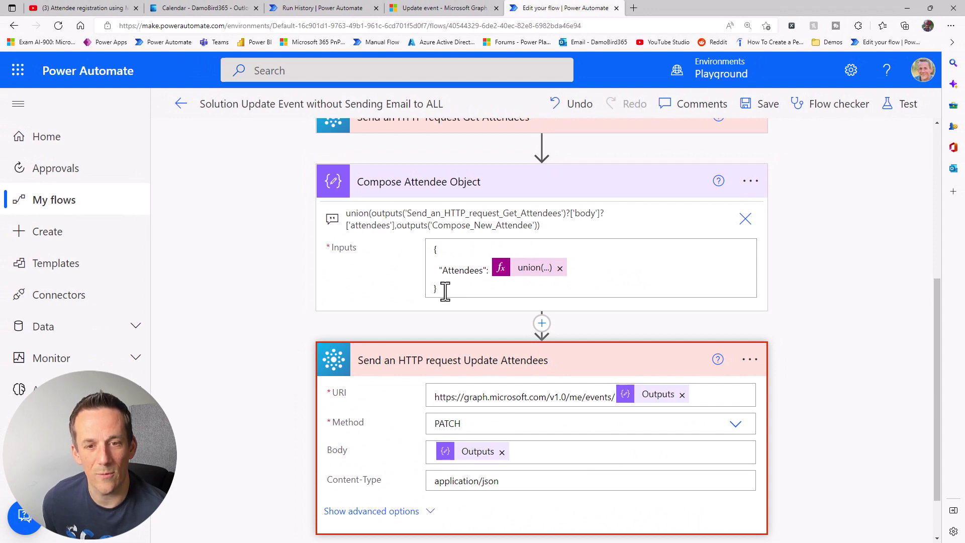
{"action": "left_click_drag", "start_coordinate": [445, 291], "coordinate": [415, 273]}
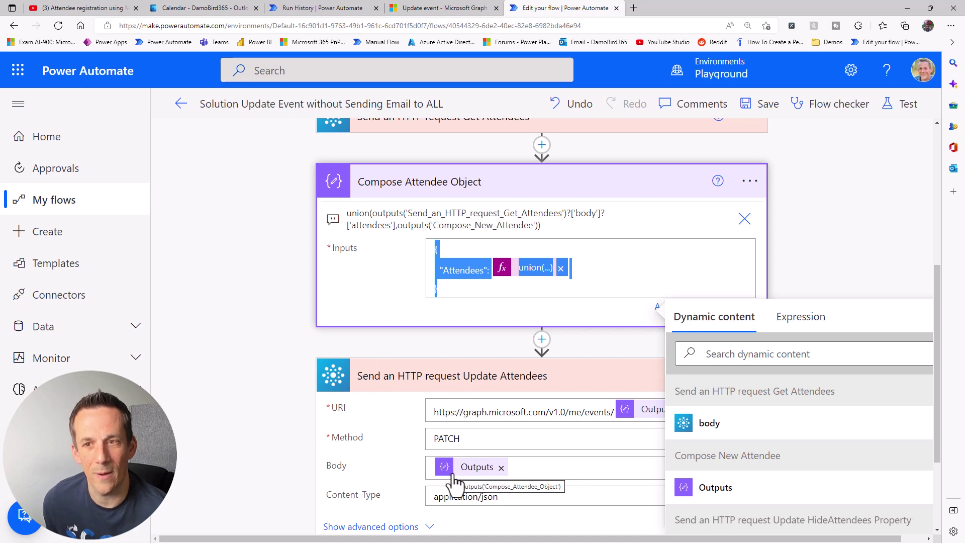
Run a manual test of the solution flow with a suggested person as the Email input.
{"action": "left_click", "coordinate": [900, 104]}
{"action": "left_click", "coordinate": [726, 517]}
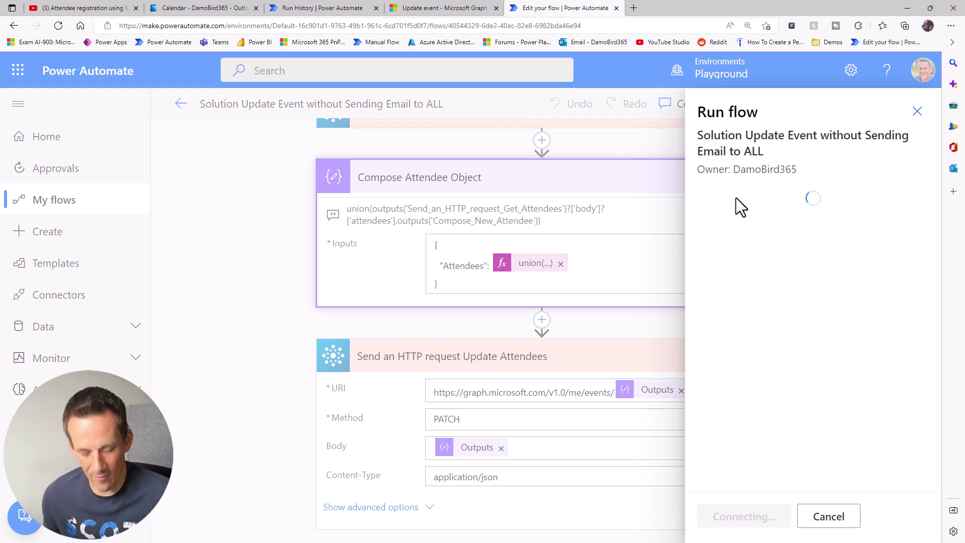
{"action": "type", "text": "alex"}
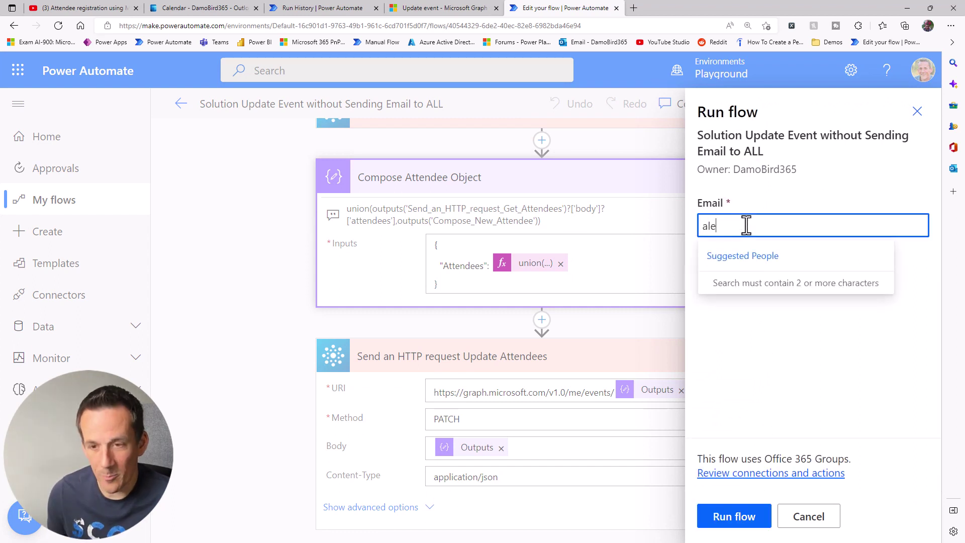
{"action": "left_click", "coordinate": [749, 292]}
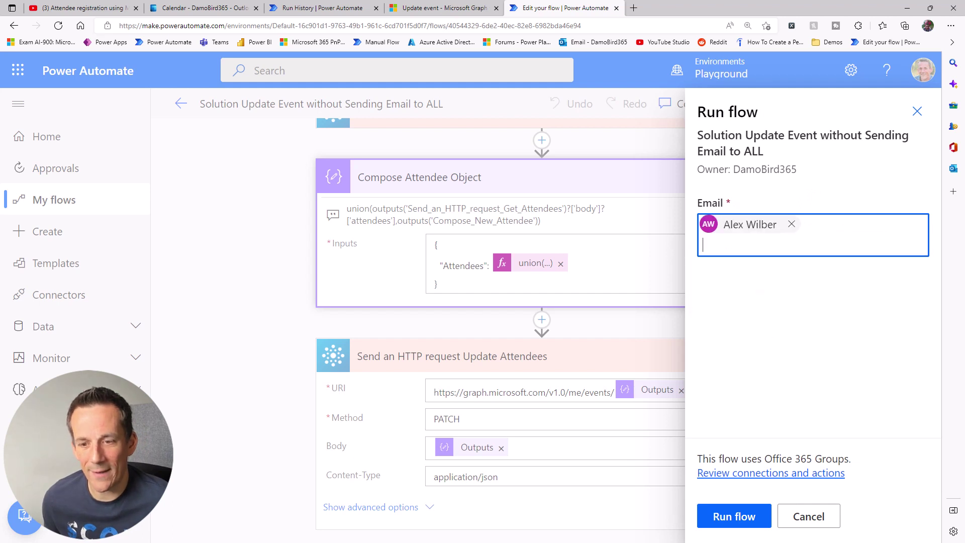
{"action": "left_click", "coordinate": [736, 516]}
{"action": "left_click", "coordinate": [738, 517]}
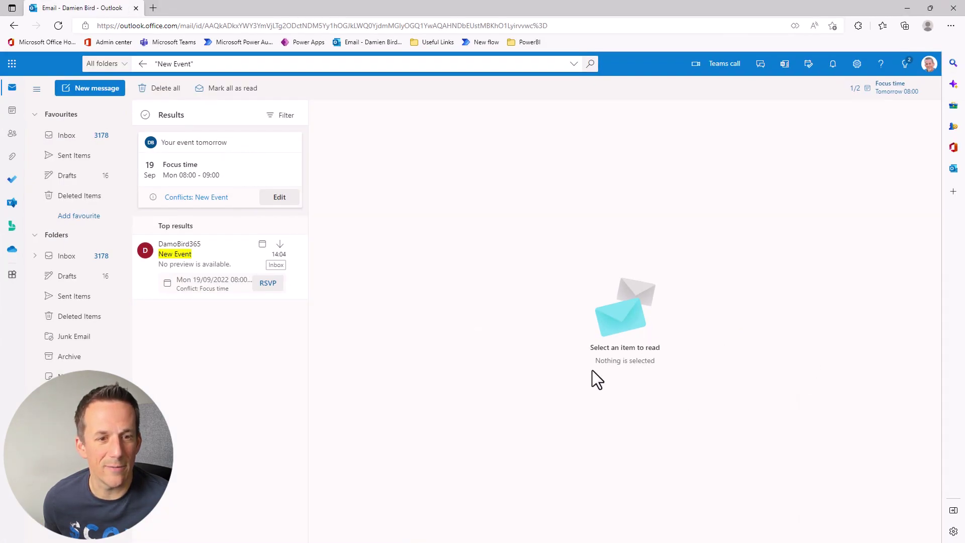
Check the New Event messages in the existing attendee's Outlook mailbox, and view the event's attendee tracking list in the organiser's calendar.
{"action": "left_click", "coordinate": [195, 257]}
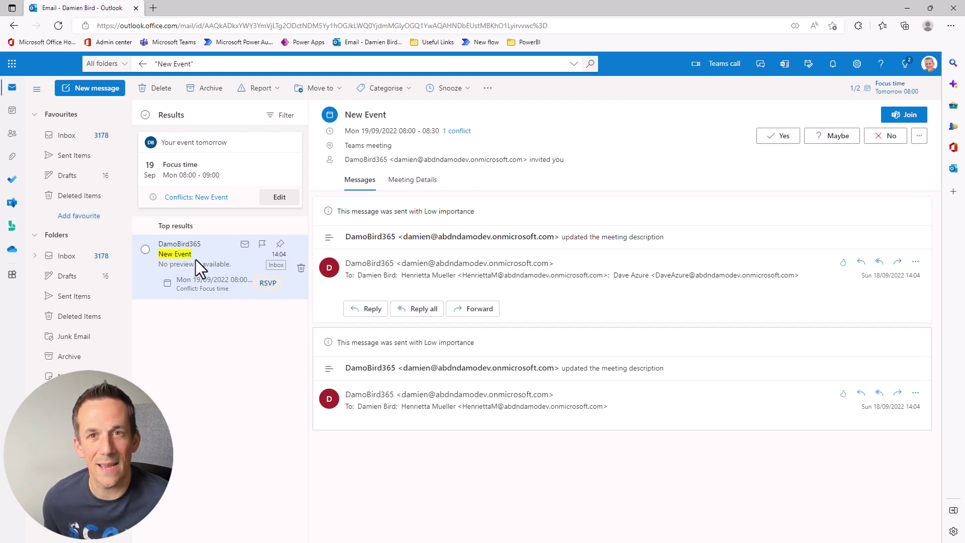
{"action": "left_click", "coordinate": [906, 8]}
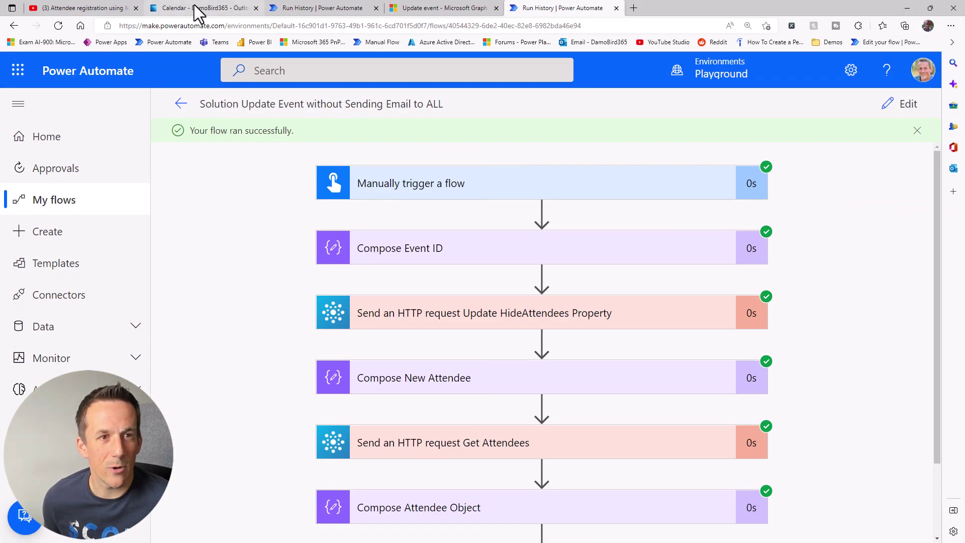
{"action": "left_click", "coordinate": [195, 8]}
{"action": "double_click", "coordinate": [227, 433]}
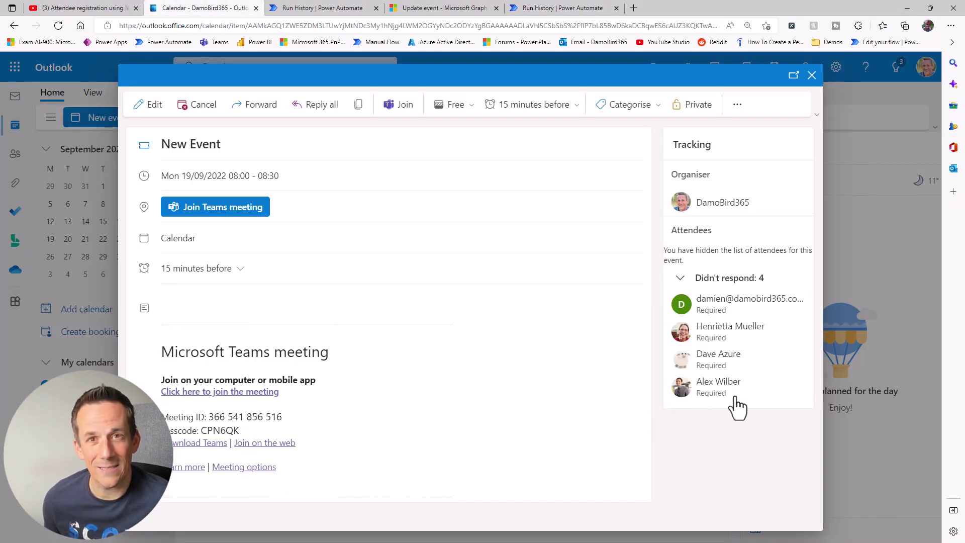
{"action": "mouse_move", "coordinate": [736, 398]}
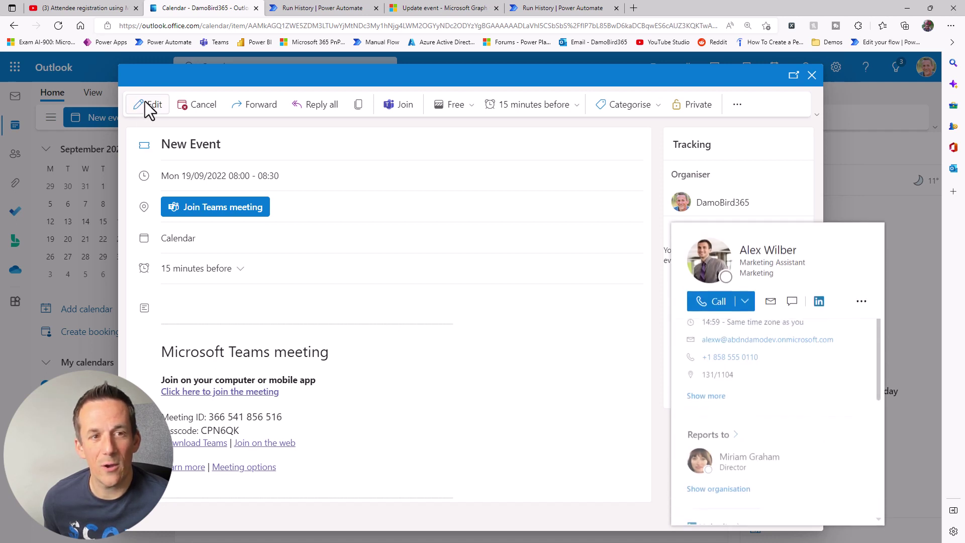
View the New Event response options in the organiser's edit form, and open the event from the existing attendee's calendar.
{"action": "left_click", "coordinate": [146, 104]}
{"action": "left_click", "coordinate": [399, 123]}
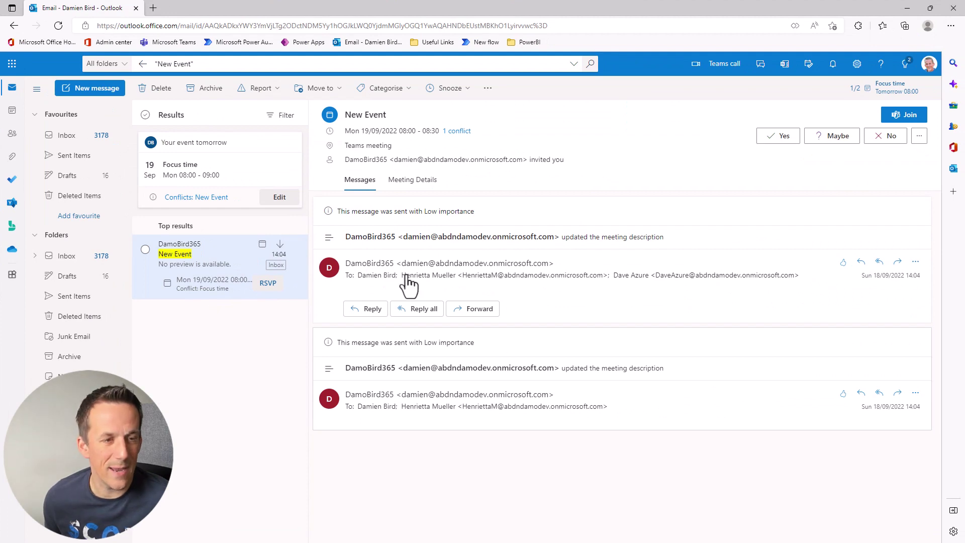
{"action": "left_click", "coordinate": [13, 115]}
{"action": "double_click", "coordinate": [272, 151]}
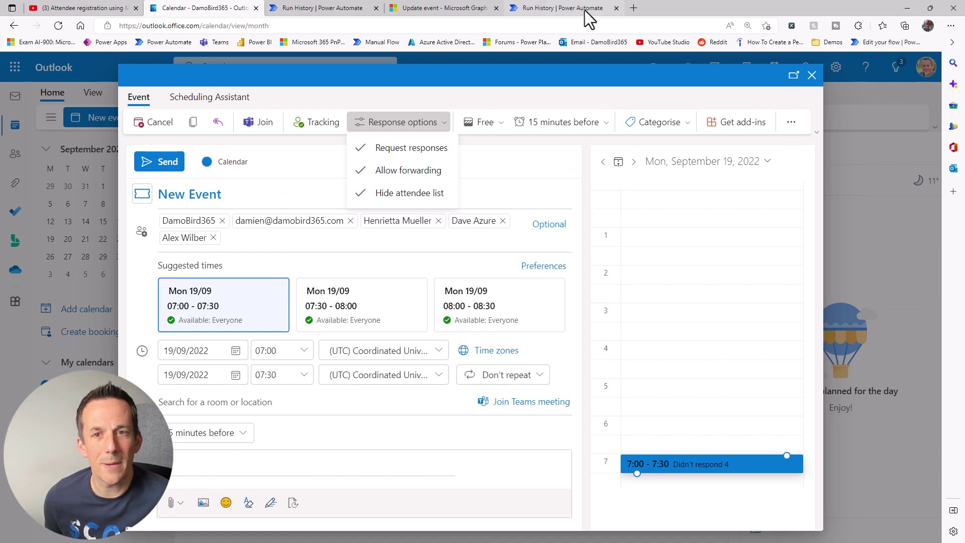
Return to the Power Automate run history and examine the manual trigger's Email output.
{"action": "left_click", "coordinate": [570, 8]}
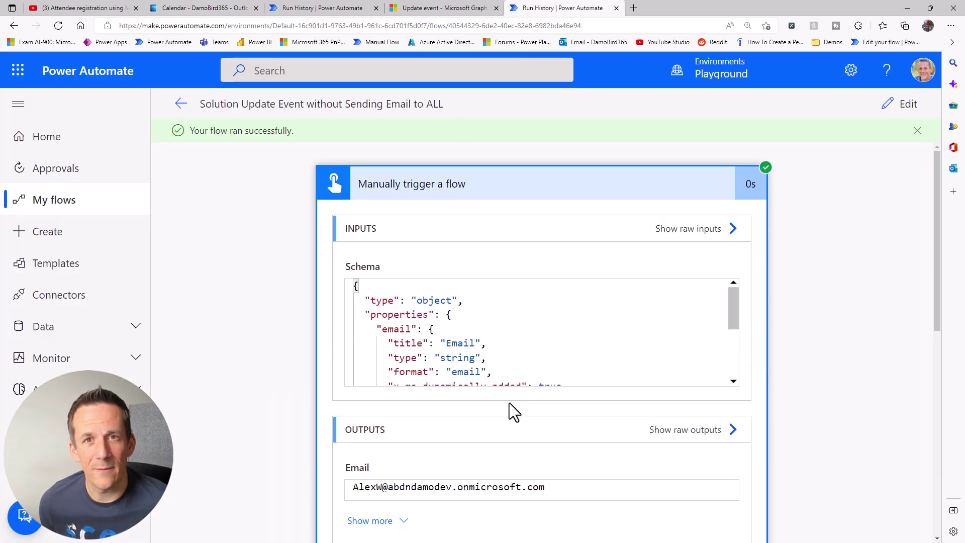
{"action": "scroll", "coordinate": [509, 404], "scroll_direction": "down", "scroll_amount": 1}
{"action": "left_click_drag", "start_coordinate": [552, 429], "coordinate": [270, 435]}
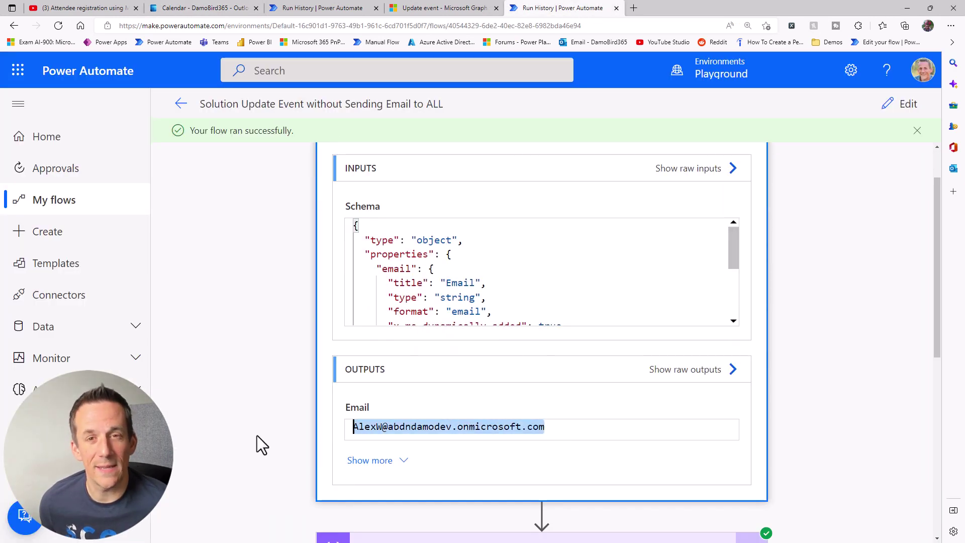
{"action": "scroll", "coordinate": [417, 382], "scroll_direction": "up", "scroll_amount": 1}
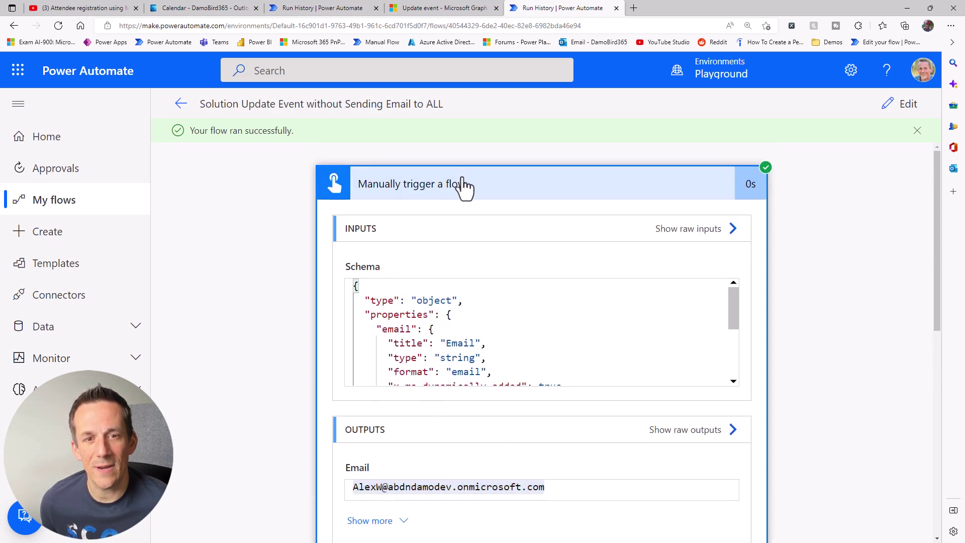
Examine the request body of the Update HideAttendees Property action in the flow run.
{"action": "left_click", "coordinate": [463, 187]}
{"action": "scroll", "coordinate": [322, 277], "scroll_direction": "down", "scroll_amount": 2}
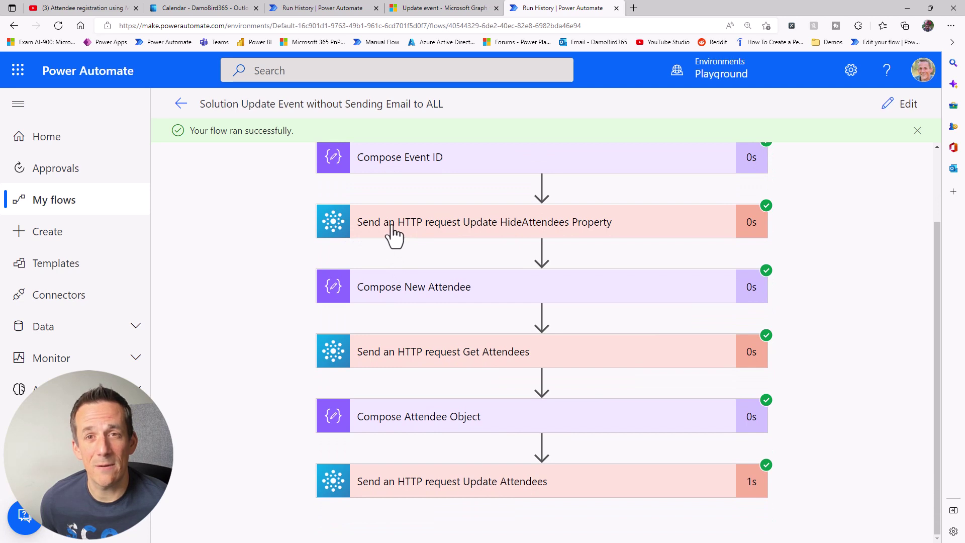
{"action": "left_click", "coordinate": [391, 229]}
{"action": "scroll", "coordinate": [454, 454], "scroll_direction": "down", "scroll_amount": 1}
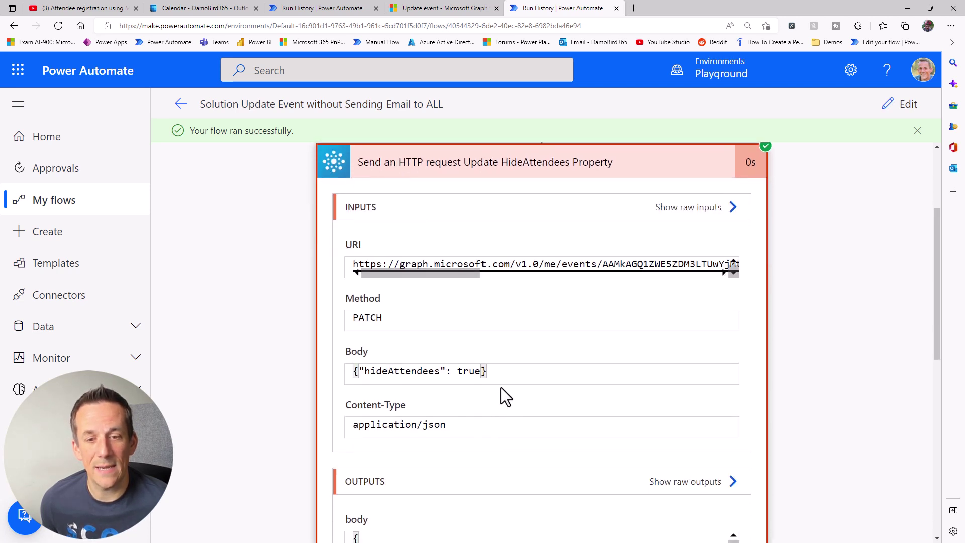
{"action": "left_click_drag", "start_coordinate": [488, 372], "coordinate": [312, 370]}
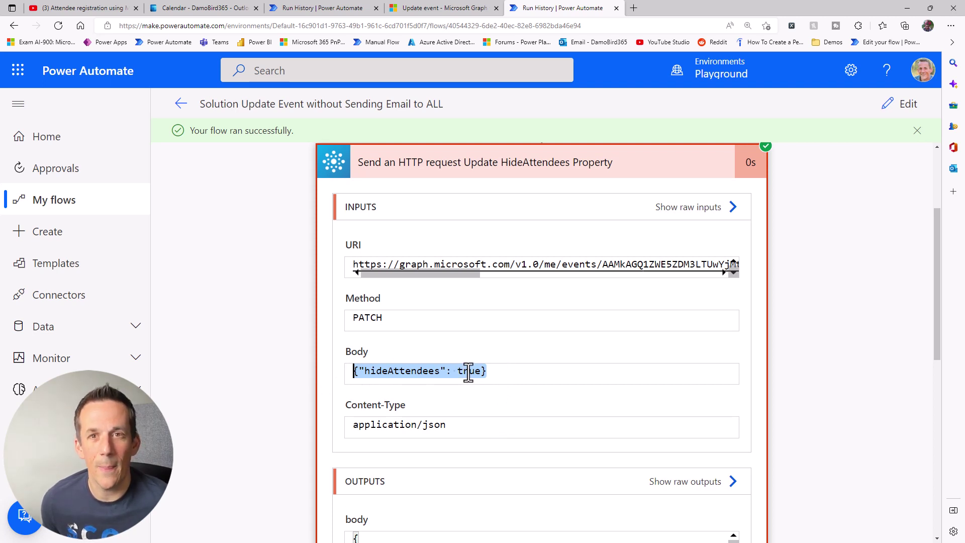
{"action": "left_click", "coordinate": [499, 180]}
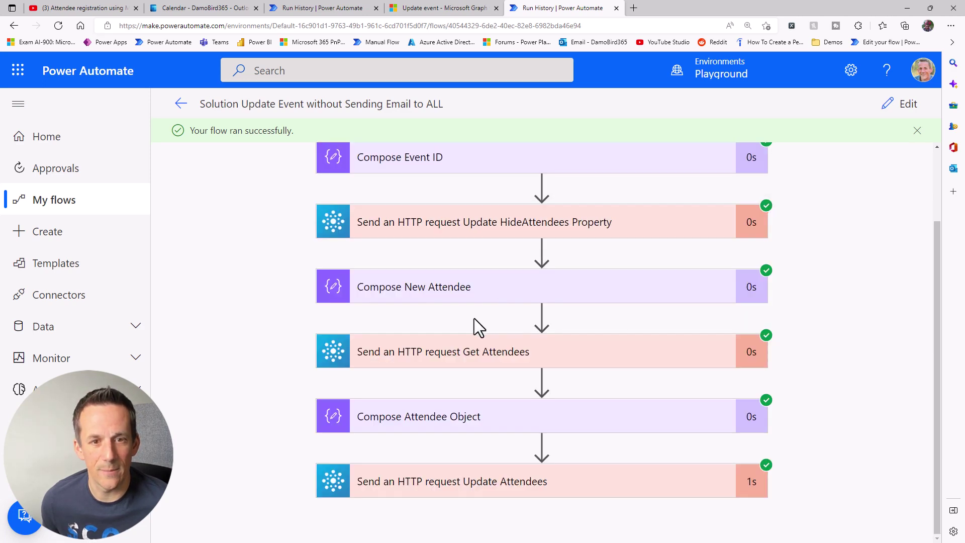
Examine the inputs and outputs of the Compose New Attendee action, focusing on the attendee's address value.
{"action": "left_click", "coordinate": [412, 292]}
{"action": "scroll", "coordinate": [390, 353], "scroll_direction": "down", "scroll_amount": 1}
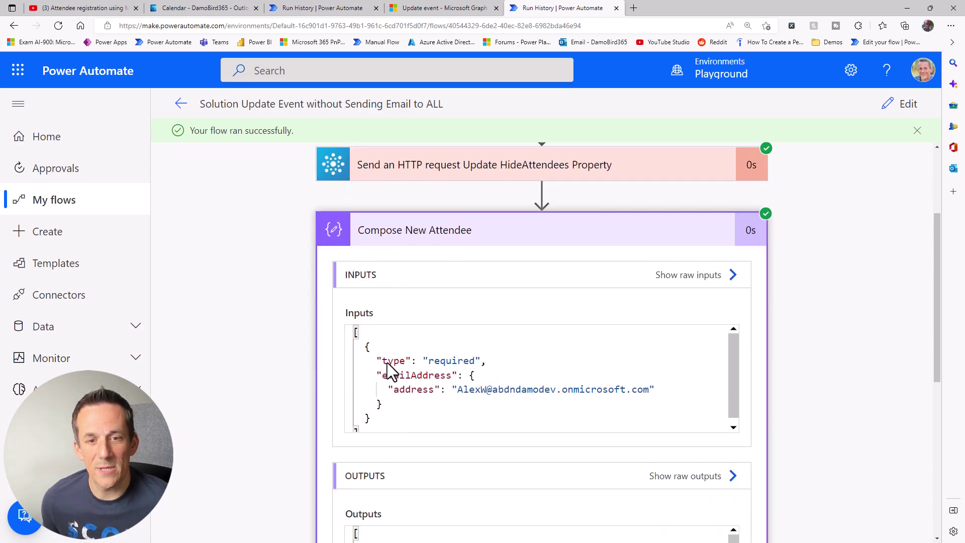
{"action": "scroll", "coordinate": [555, 405], "scroll_direction": "down", "scroll_amount": 1}
{"action": "scroll", "coordinate": [828, 384], "scroll_direction": "down", "scroll_amount": 1}
{"action": "scroll", "coordinate": [824, 376], "scroll_direction": "down", "scroll_amount": 3}
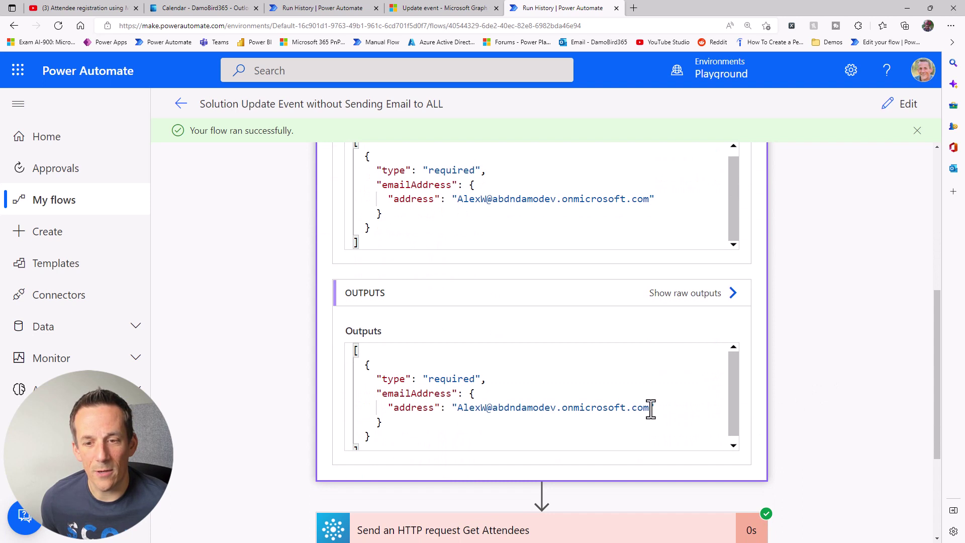
{"action": "left_click_drag", "start_coordinate": [649, 407], "coordinate": [458, 411]}
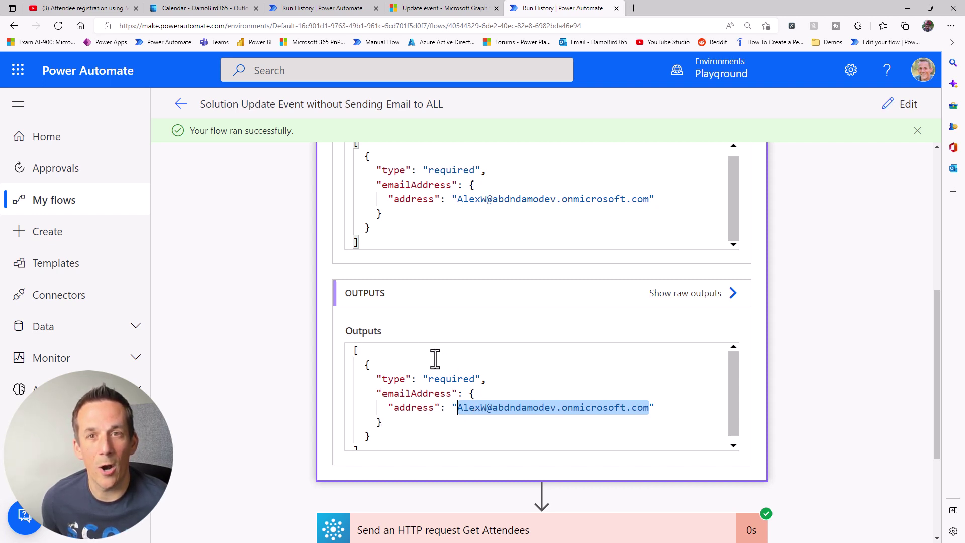
{"action": "scroll", "coordinate": [814, 387], "scroll_direction": "up", "scroll_amount": 1}
{"action": "scroll", "coordinate": [552, 311], "scroll_direction": "up", "scroll_amount": 5}
{"action": "left_click", "coordinate": [521, 291]}
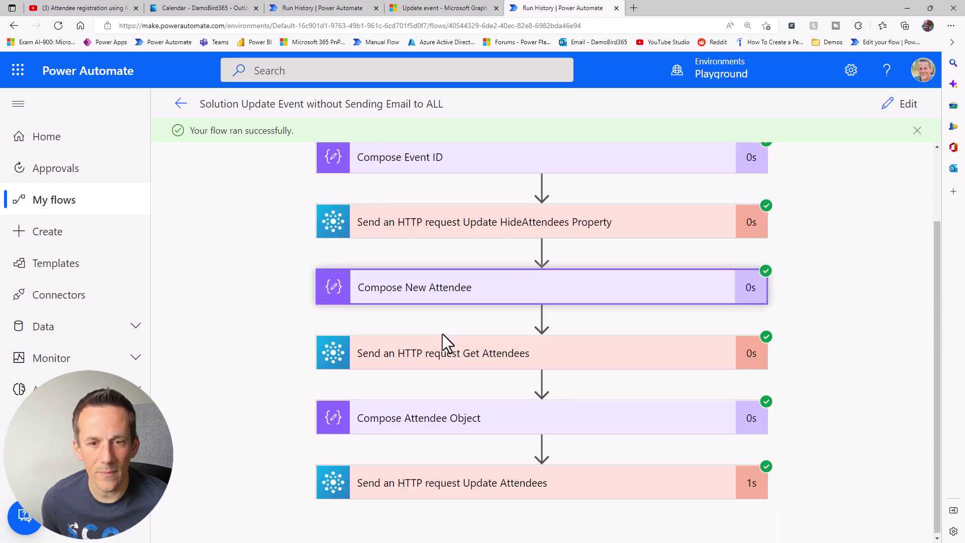
Open the raw outputs of the Send an HTTP request Get Attendees action.
{"action": "left_click", "coordinate": [380, 355]}
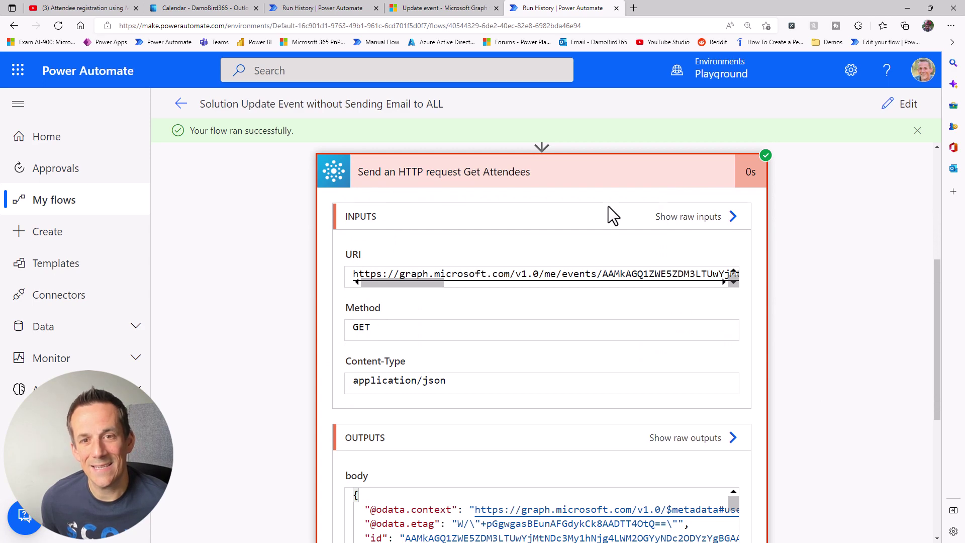
{"action": "scroll", "coordinate": [802, 352], "scroll_direction": "down", "scroll_amount": 2}
{"action": "scroll", "coordinate": [798, 389], "scroll_direction": "down", "scroll_amount": 2}
{"action": "left_click", "coordinate": [693, 267]}
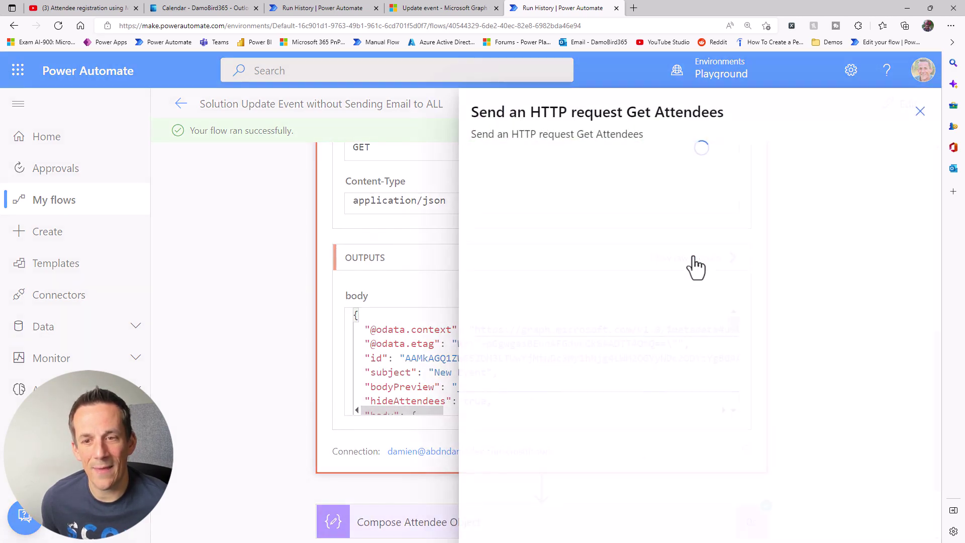
{"action": "scroll", "coordinate": [600, 322], "scroll_direction": "down", "scroll_amount": 2}
{"action": "scroll", "coordinate": [599, 321], "scroll_direction": "down", "scroll_amount": 1}
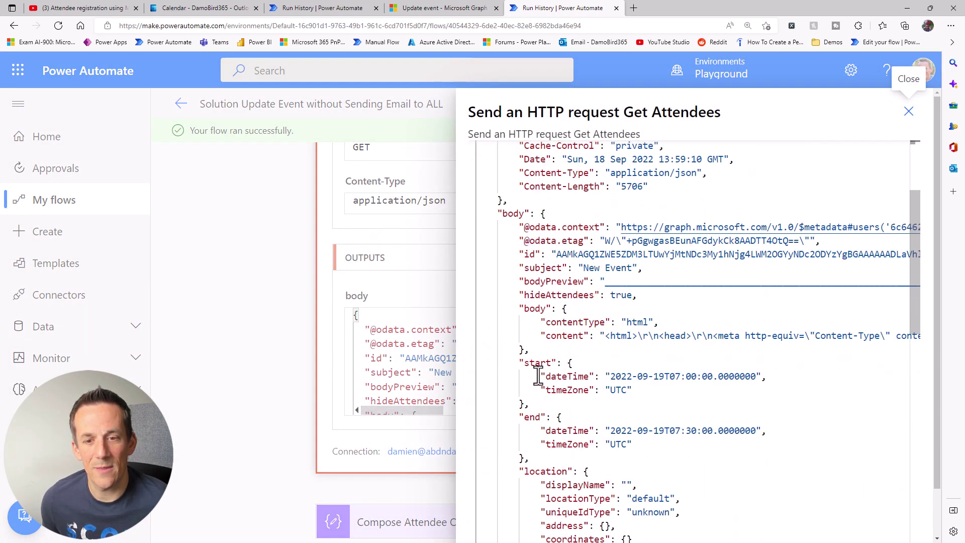
Examine every entry of the attendees array in the Get Attendees raw outputs, and close the raw output view.
{"action": "scroll", "coordinate": [551, 460], "scroll_direction": "down", "scroll_amount": 5}
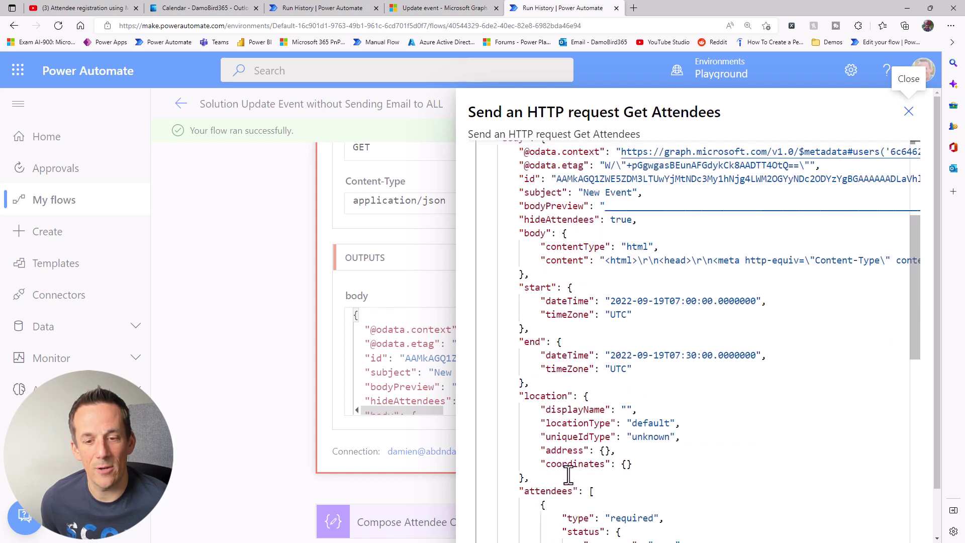
{"action": "scroll", "coordinate": [591, 460], "scroll_direction": "down", "scroll_amount": 2}
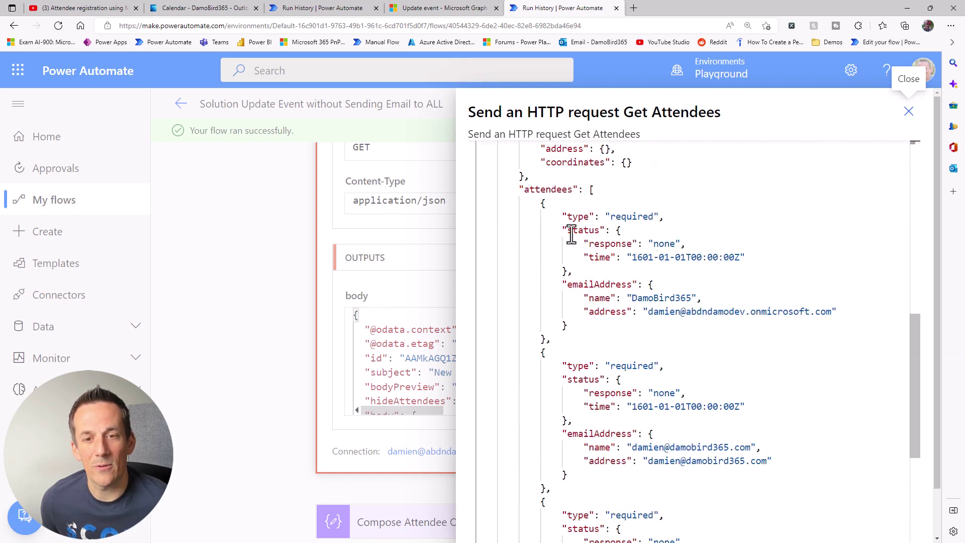
{"action": "left_click_drag", "start_coordinate": [518, 190], "coordinate": [554, 340]}
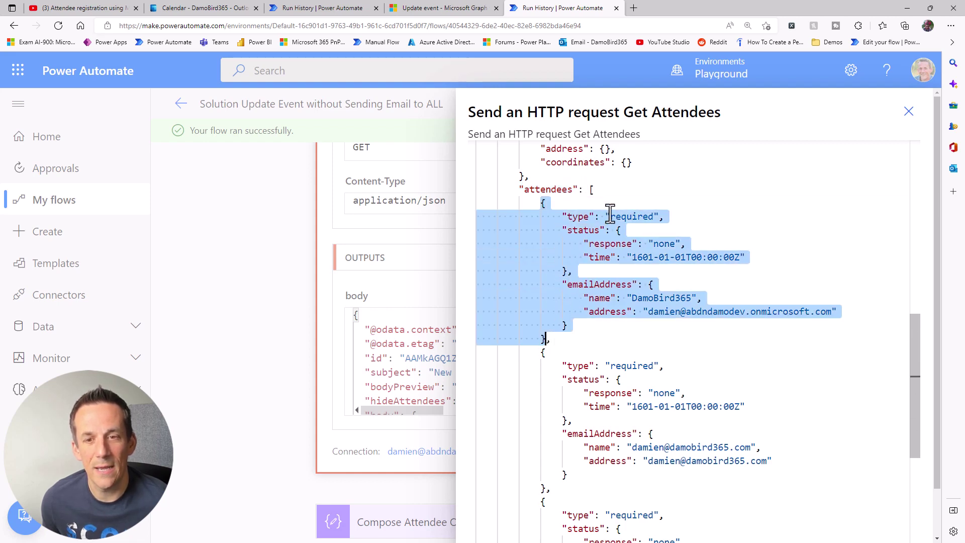
{"action": "scroll", "coordinate": [661, 321], "scroll_direction": "down", "scroll_amount": 3}
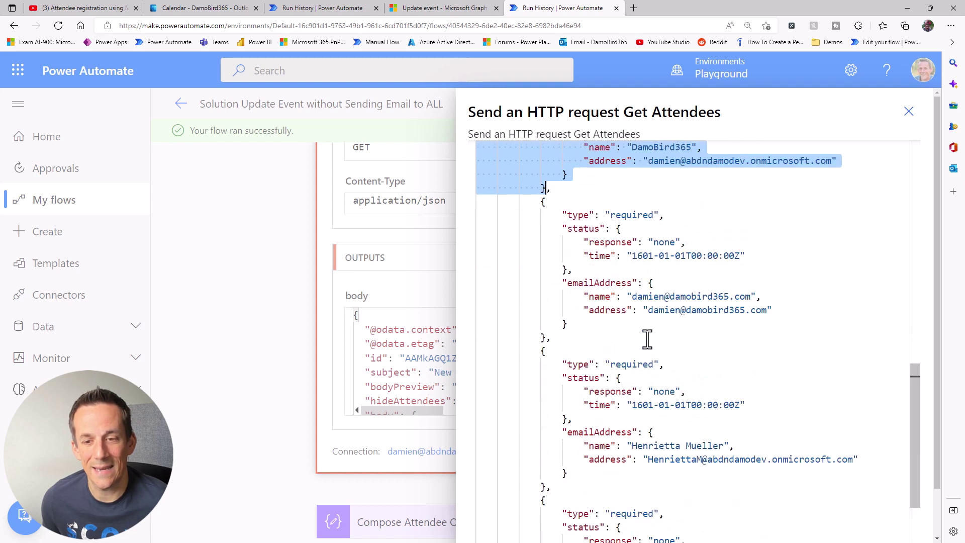
{"action": "scroll", "coordinate": [658, 381], "scroll_direction": "down", "scroll_amount": 3}
{"action": "scroll", "coordinate": [645, 428], "scroll_direction": "down", "scroll_amount": 1}
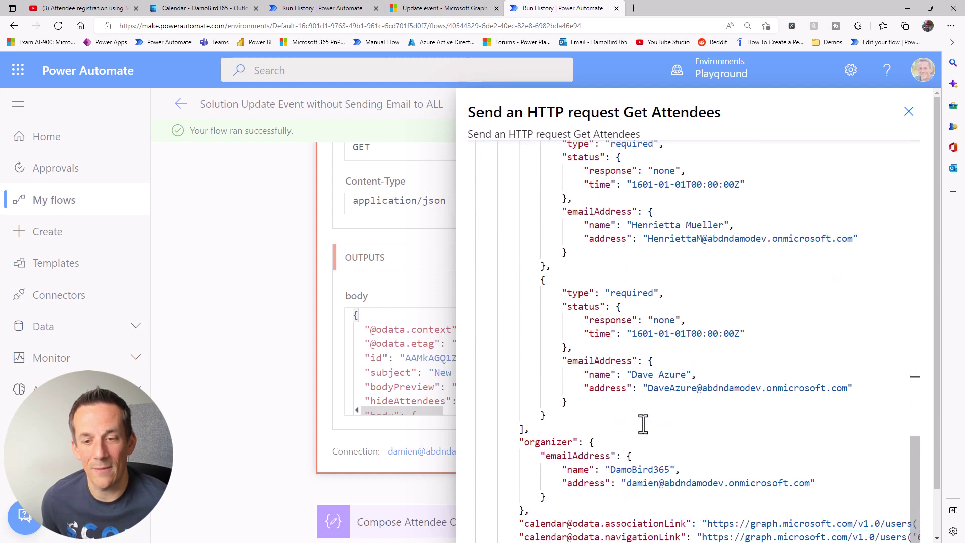
{"action": "left_click", "coordinate": [909, 112]}
{"action": "scroll", "coordinate": [467, 280], "scroll_direction": "up", "scroll_amount": 2}
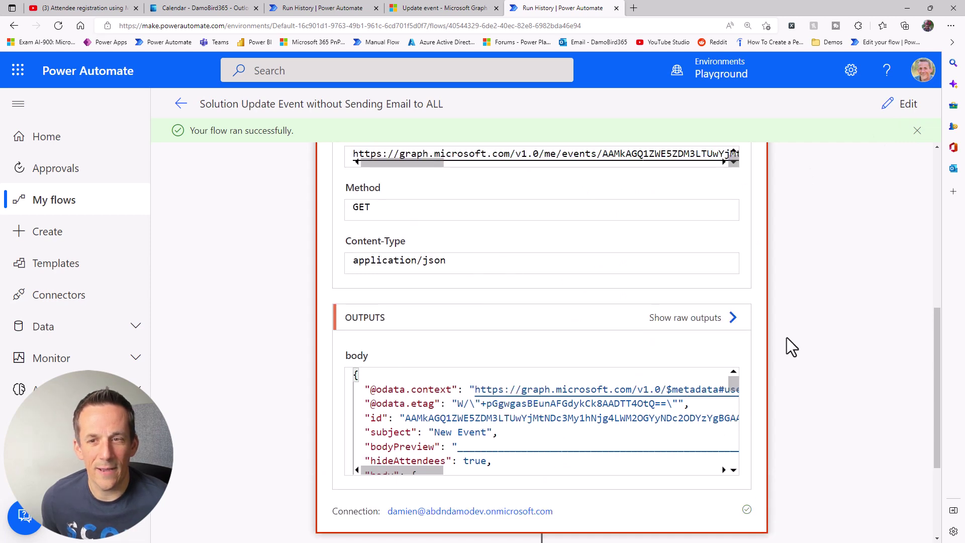
Examine the Compose Attendee Object action's inputs and the last attendee entry in its outputs.
{"action": "scroll", "coordinate": [527, 445], "scroll_direction": "down", "scroll_amount": 4}
{"action": "left_click", "coordinate": [397, 425]}
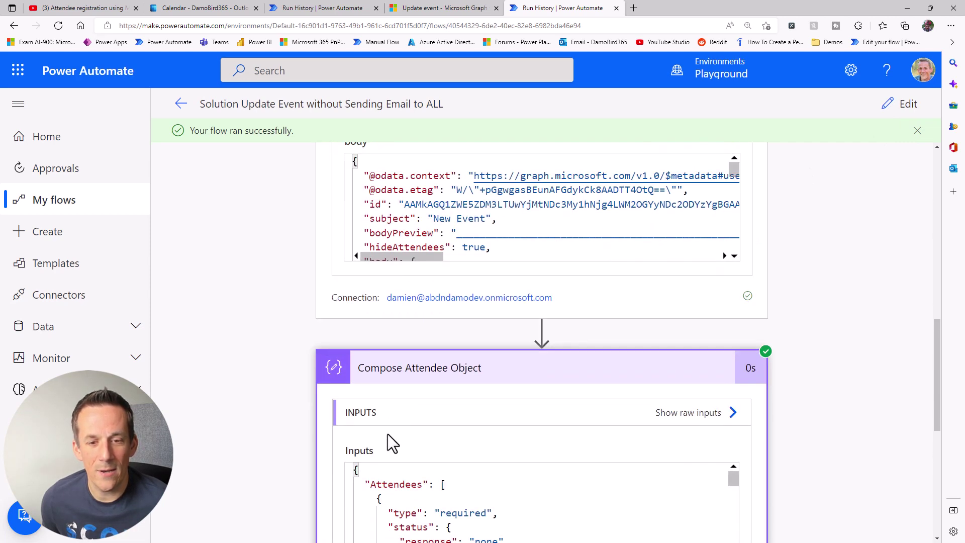
{"action": "scroll", "coordinate": [402, 402], "scroll_direction": "down", "scroll_amount": 3}
{"action": "scroll", "coordinate": [420, 376], "scroll_direction": "down", "scroll_amount": 1}
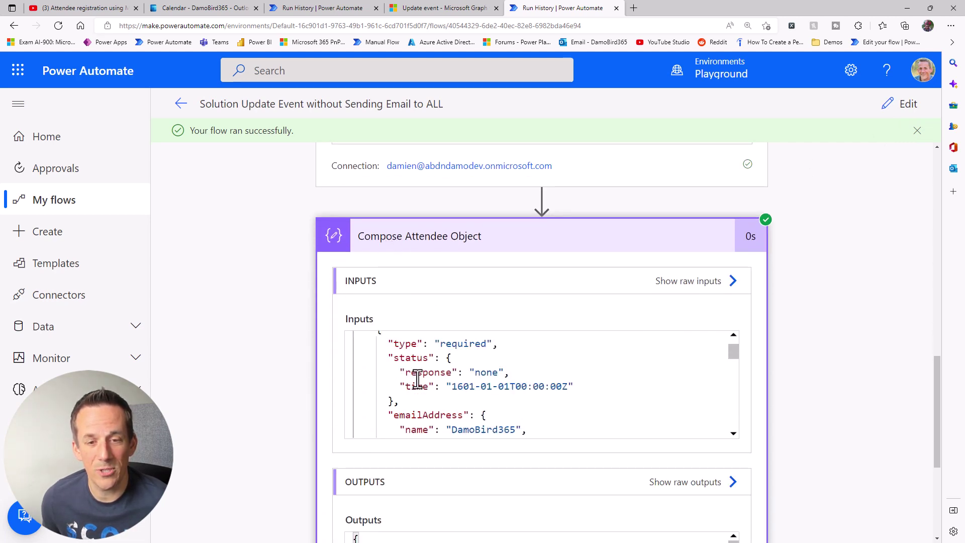
{"action": "scroll", "coordinate": [753, 382], "scroll_direction": "down", "scroll_amount": 4}
{"action": "left_click_drag", "start_coordinate": [735, 363], "coordinate": [741, 435]}
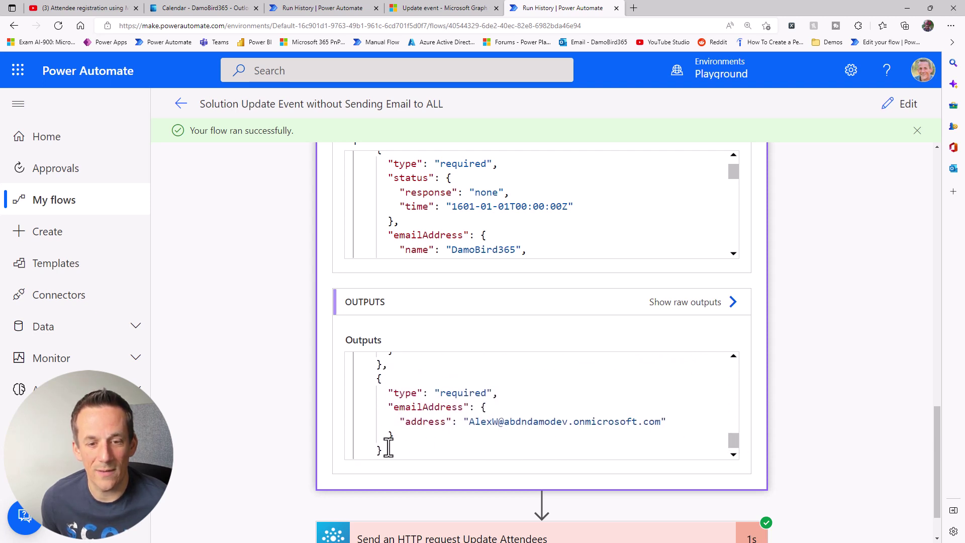
{"action": "left_click_drag", "start_coordinate": [389, 452], "coordinate": [367, 371]}
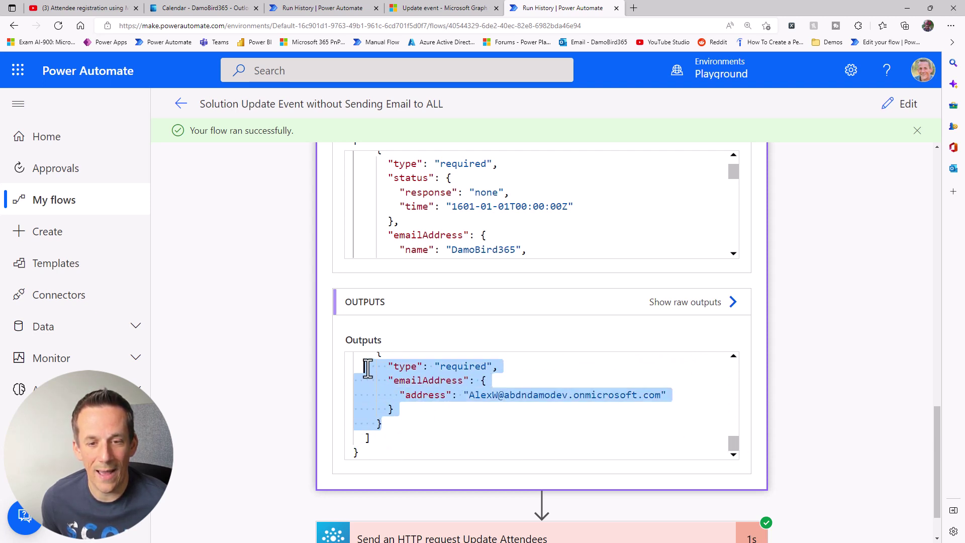
{"action": "scroll", "coordinate": [852, 401], "scroll_direction": "down", "scroll_amount": 1}
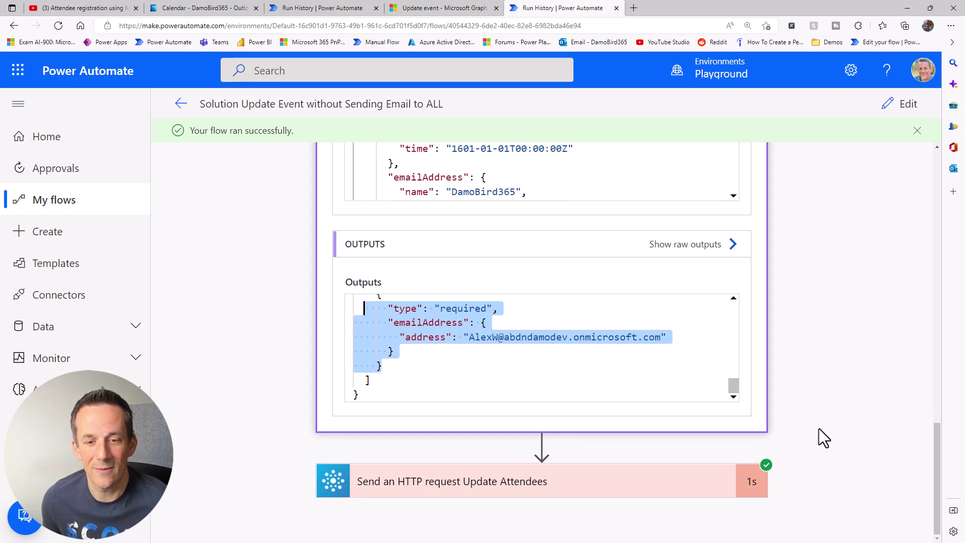
Examine the PATCH body of the Send an HTTP request Update Attendees action through to its last attendee.
{"action": "left_click", "coordinate": [397, 490]}
{"action": "scroll", "coordinate": [276, 427], "scroll_direction": "down", "scroll_amount": 8}
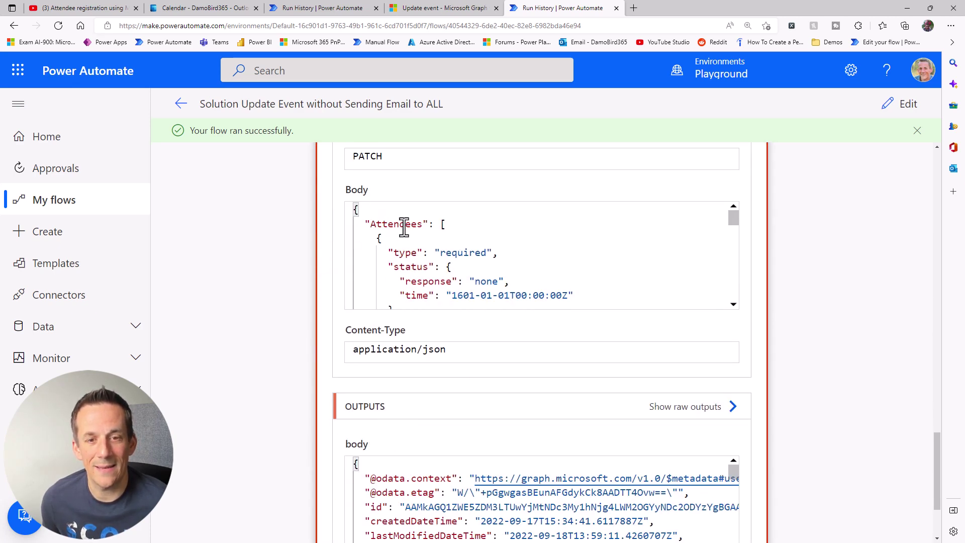
{"action": "left_click_drag", "start_coordinate": [731, 219], "coordinate": [738, 296]}
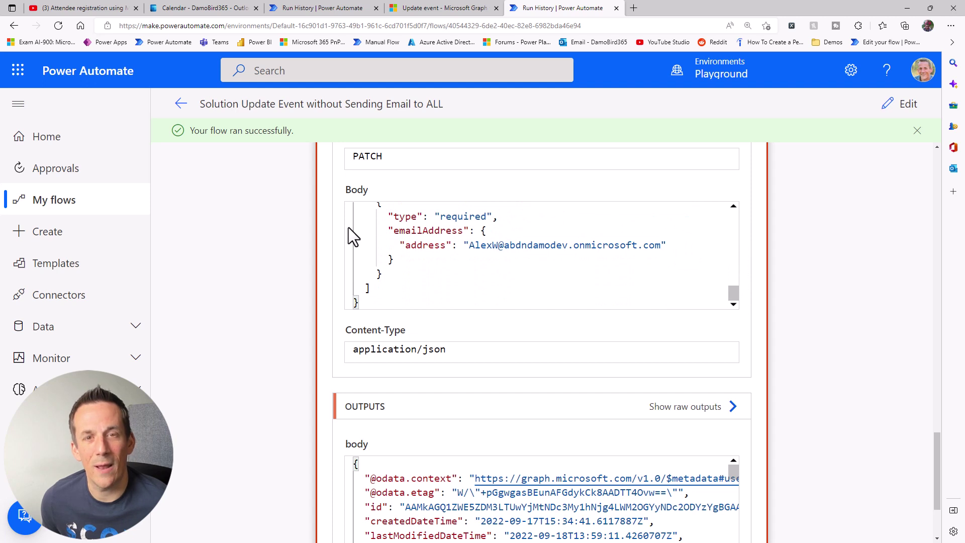